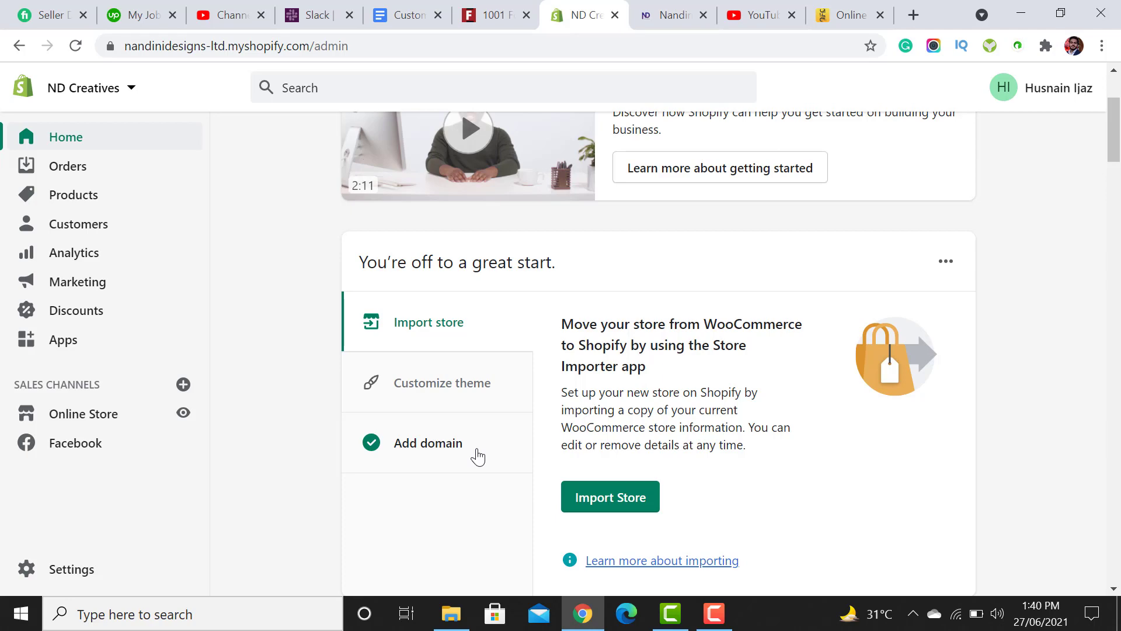
View the live ND Creatives storefront, then go to Online Store > Themes in the admin
{"action": "left_click", "coordinate": [672, 15]}
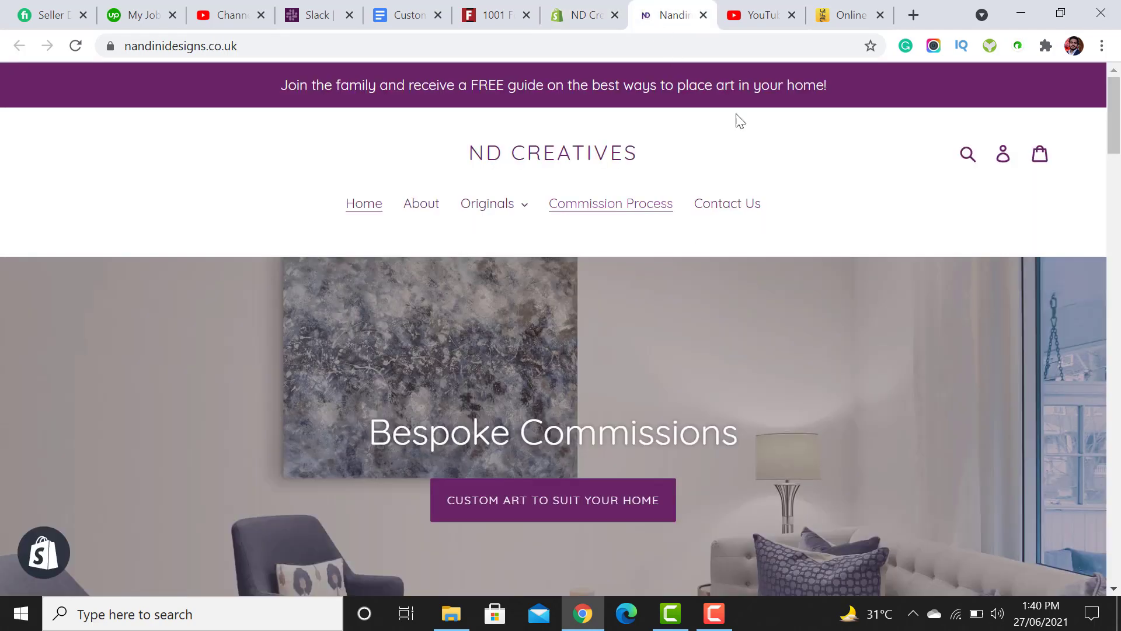
{"action": "mouse_move", "coordinate": [1116, 105]}
{"action": "left_mouse_down"}
{"action": "mouse_move", "coordinate": [1119, 138]}
{"action": "mouse_move", "coordinate": [1120, 104]}
{"action": "left_mouse_up"}
{"action": "left_click", "coordinate": [598, 11]}
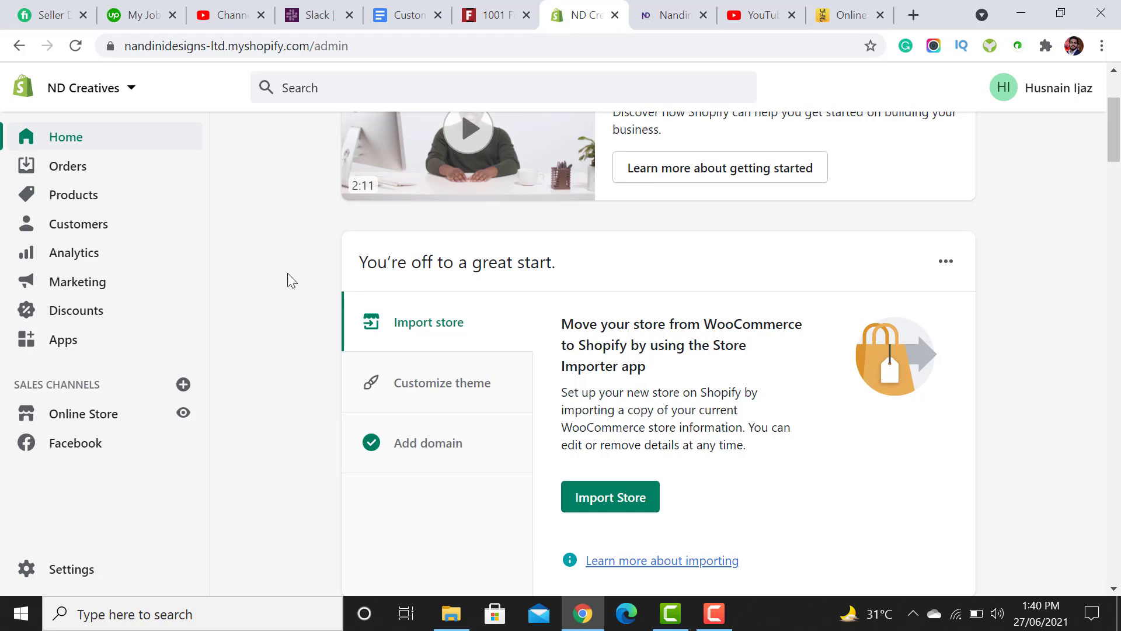
{"action": "left_click", "coordinate": [85, 416]}
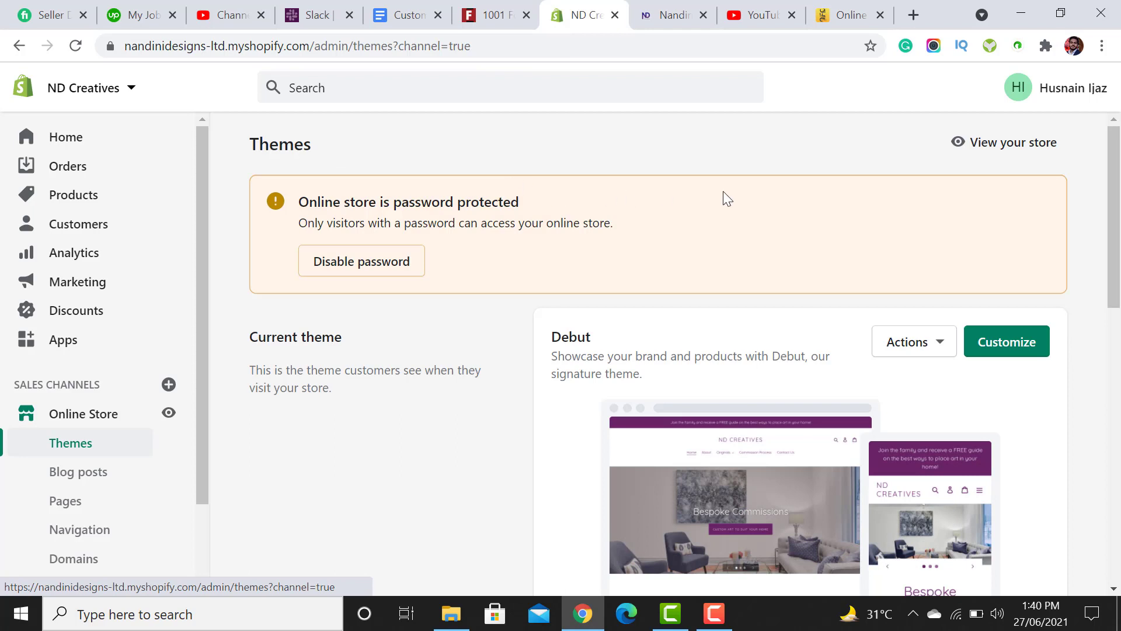
Open the code editor for the current Debut theme from its Actions menu
{"action": "scroll", "coordinate": [1112, 216], "scroll_direction": "down", "scroll_amount": 2}
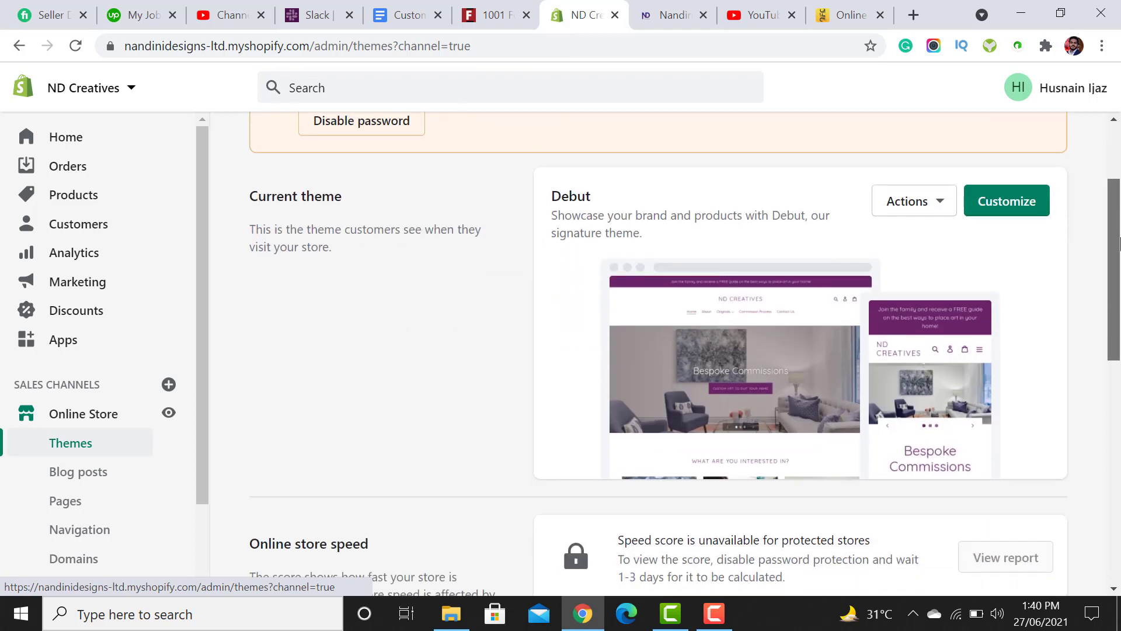
{"action": "left_click", "coordinate": [927, 200]}
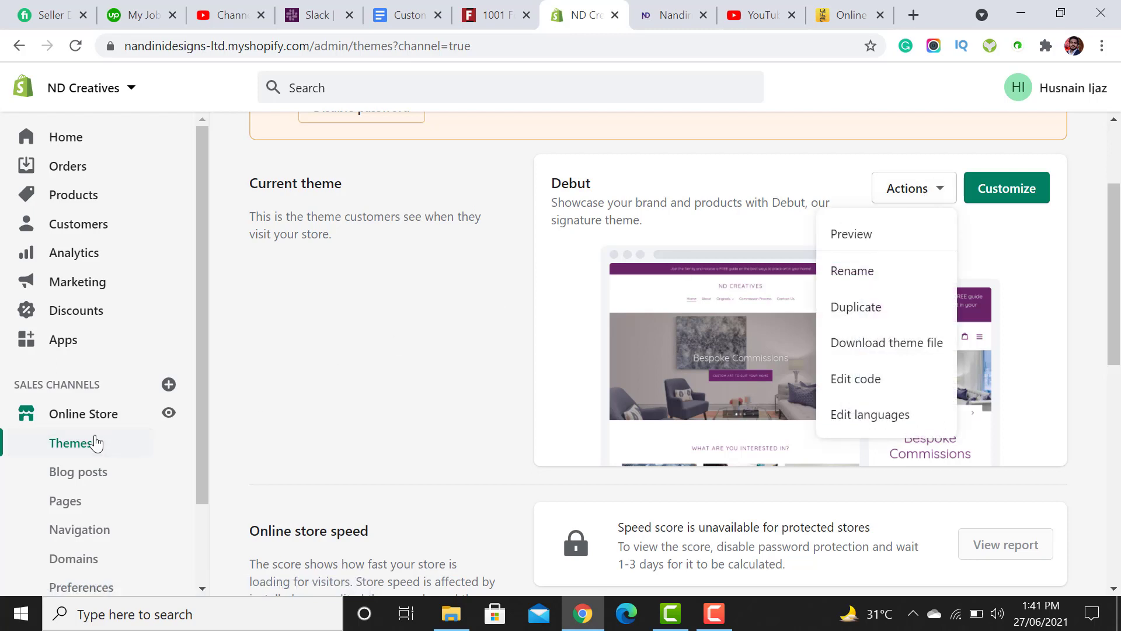
{"action": "left_click", "coordinate": [874, 378]}
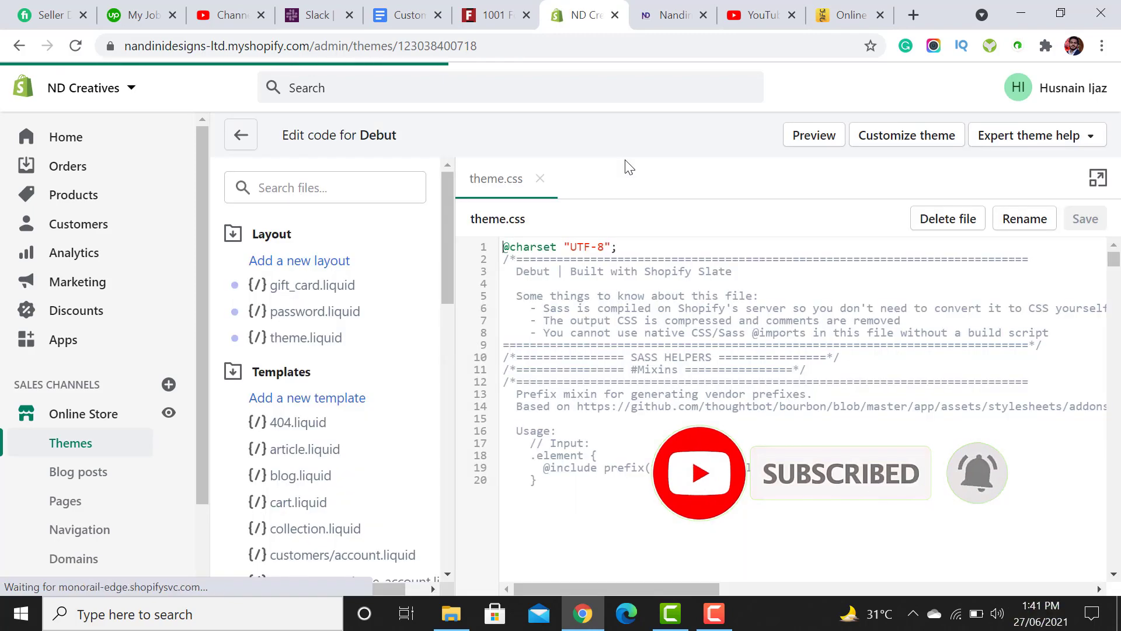
Filter theme files to 'css', open theme.css, and place the cursor on line 7008
{"action": "left_click", "coordinate": [300, 192]}
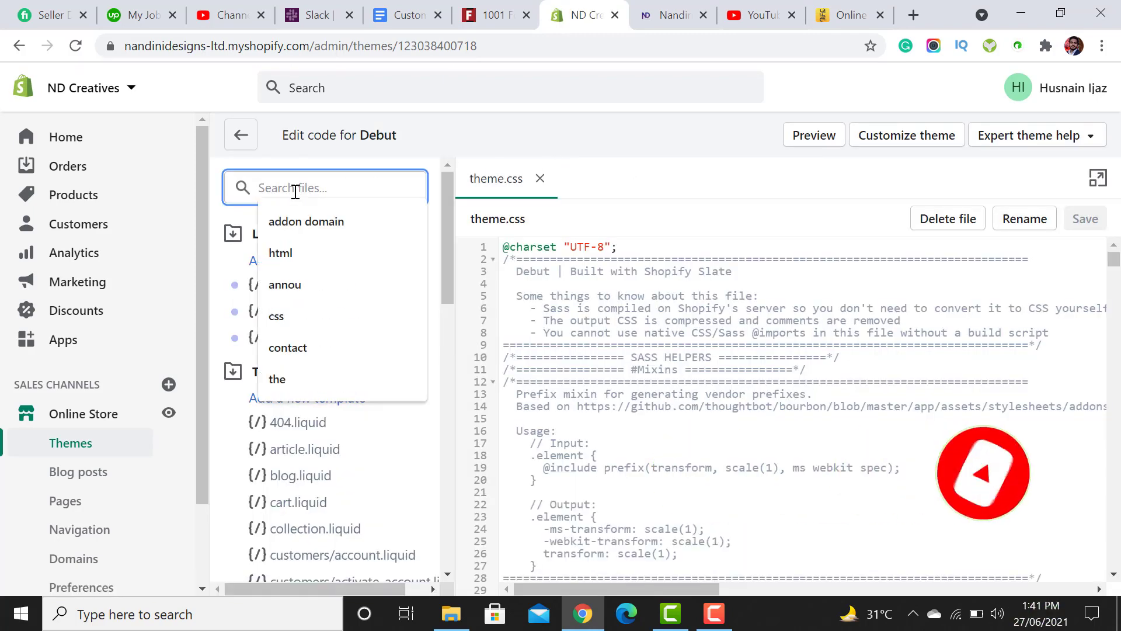
{"action": "type", "text": "c"}
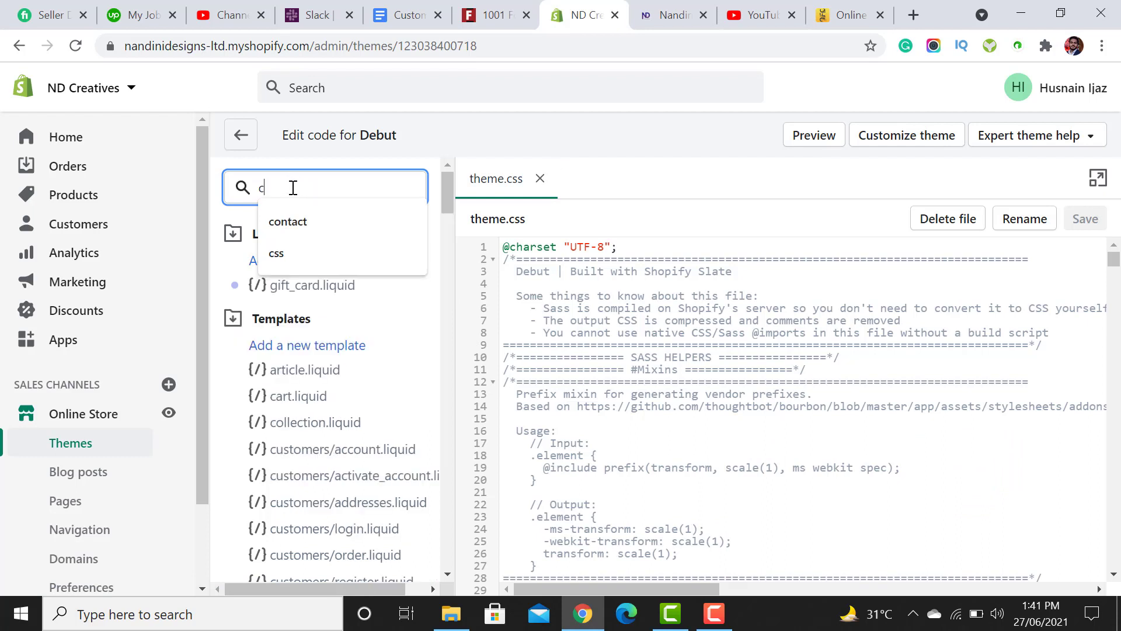
{"action": "type", "text": "ss"}
{"action": "scroll", "coordinate": [447, 369], "scroll_direction": "down", "scroll_amount": 1}
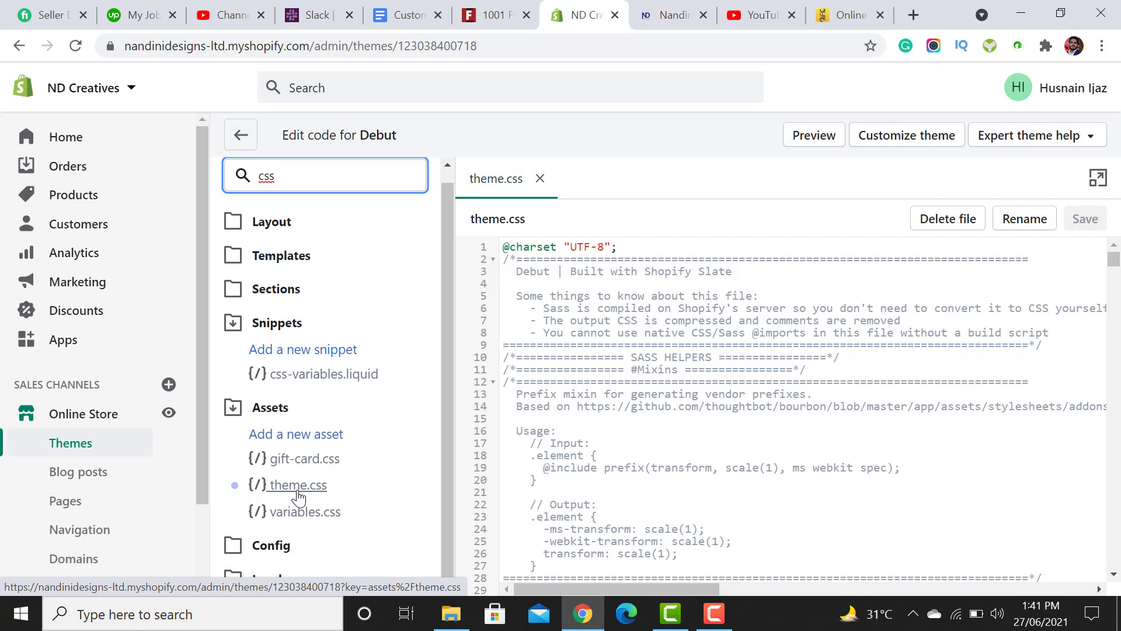
{"action": "left_click_drag", "start_coordinate": [1114, 258], "coordinate": [1116, 381]}
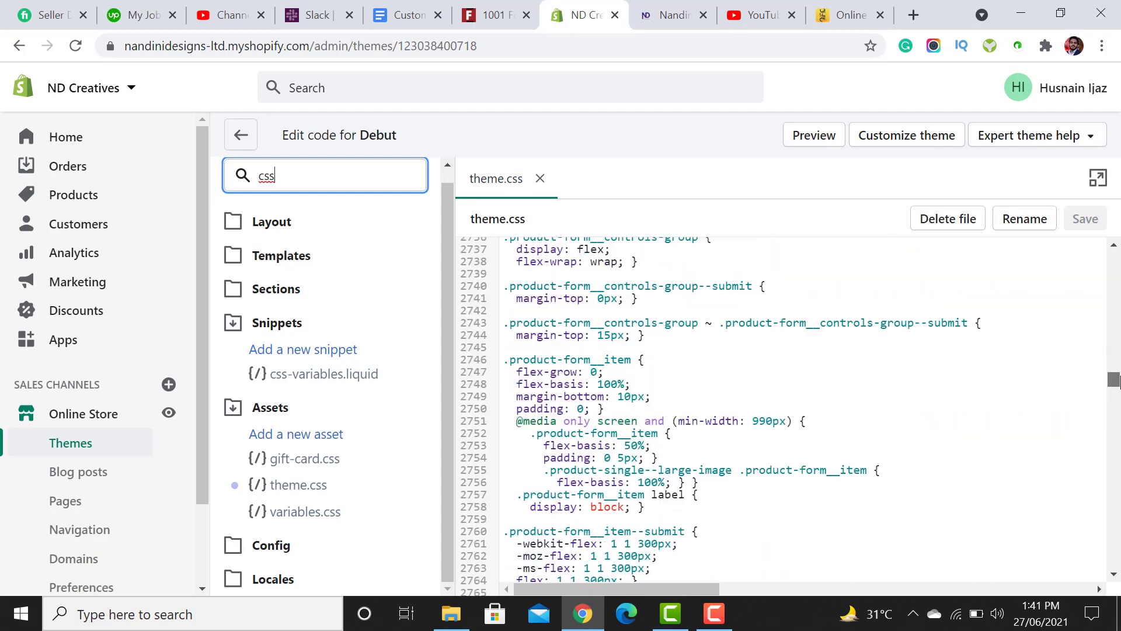
{"action": "left_click_drag", "start_coordinate": [1116, 381], "coordinate": [1112, 562]}
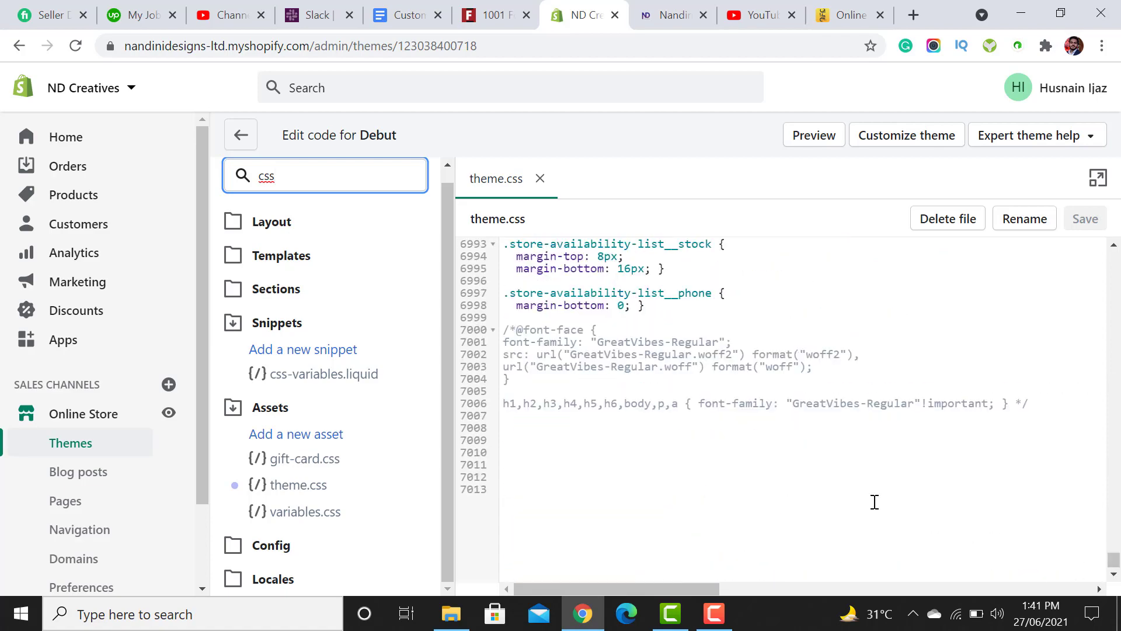
{"action": "left_click", "coordinate": [796, 449]}
{"action": "left_click", "coordinate": [504, 430]}
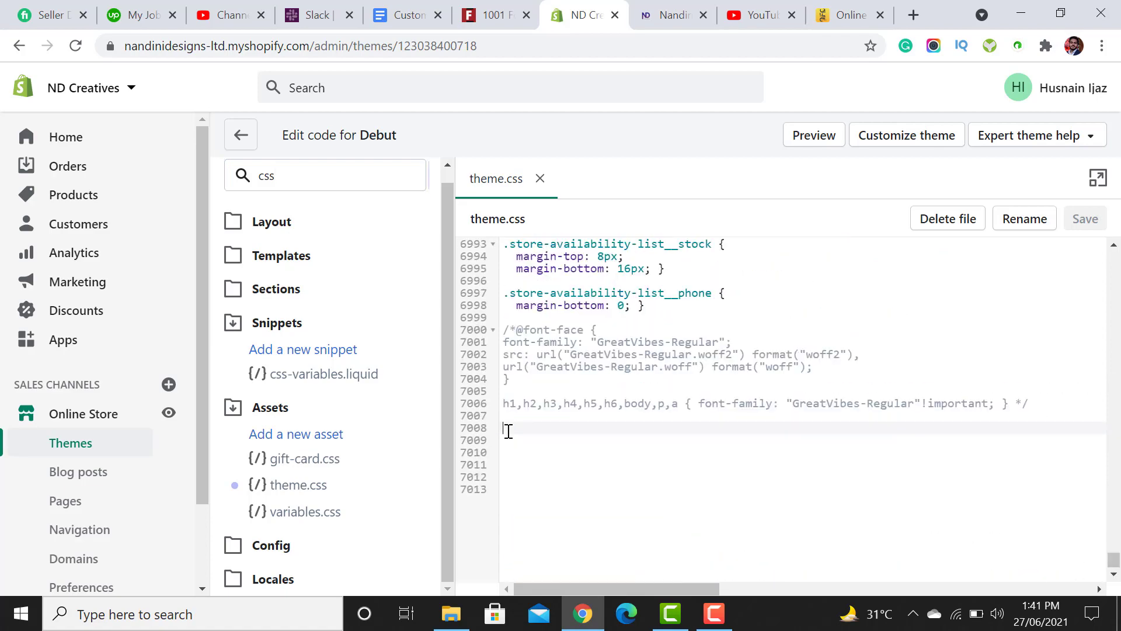
{"action": "left_click", "coordinate": [406, 15]}
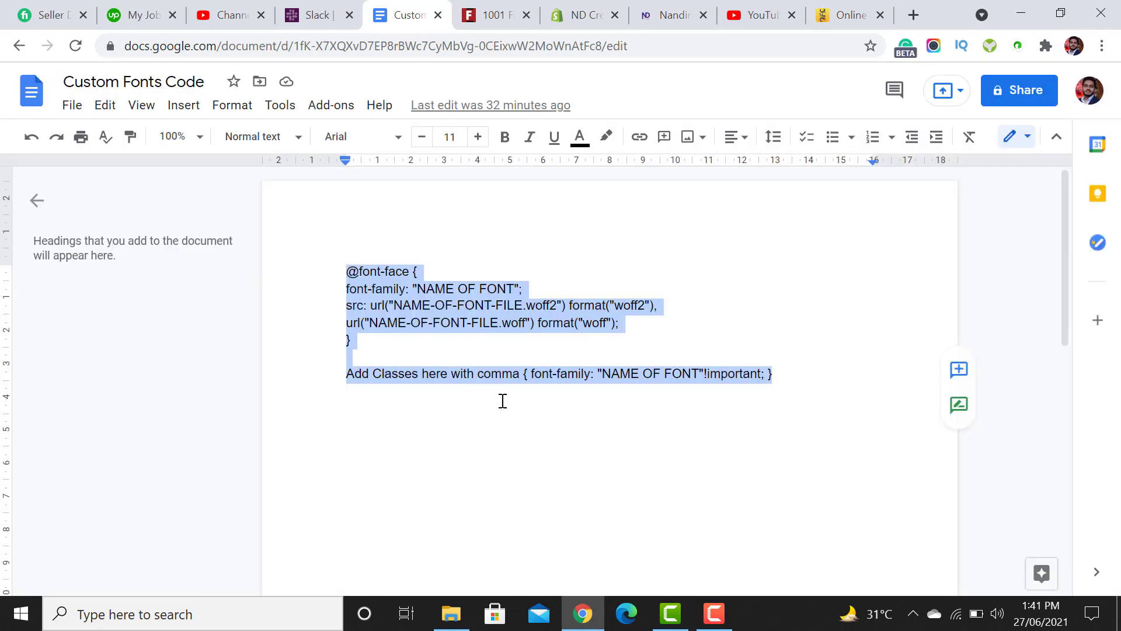
{"action": "right_click", "coordinate": [484, 313]}
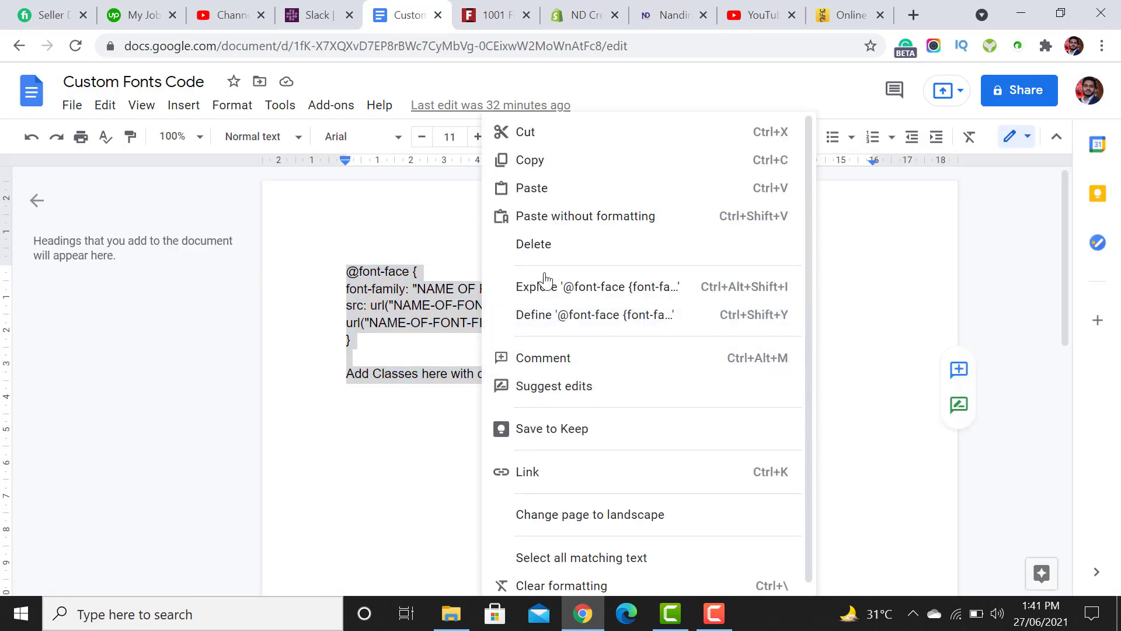
{"action": "left_click", "coordinate": [554, 163]}
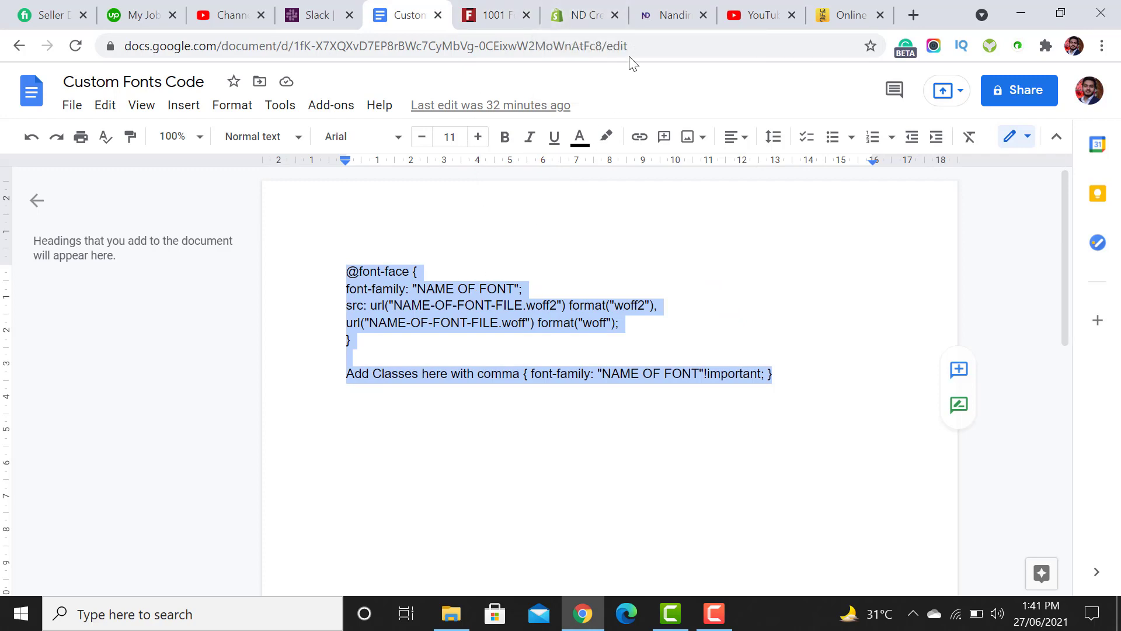
{"action": "left_click", "coordinate": [584, 8]}
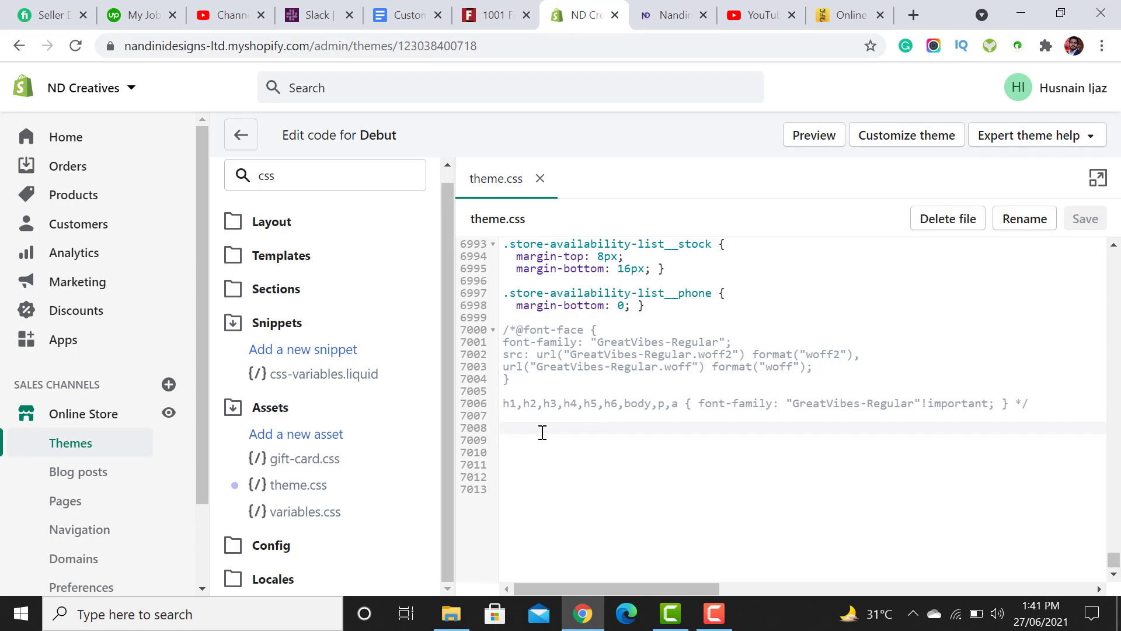
Paste the font-face template at line 7008 of theme.css and save the file
{"action": "type", "text": "@font-face { font-family: \"NAME OF FONT\"; src: url(\"NAME-OF-FONT-FILE.woff2\") format(\"woff2\"), url(\"NAME-OF-FONT-FILE.woff\") format(\"woff\"); }  Add Classes here with comma { font-family: \"NAME OF FONT\"!important; }"}
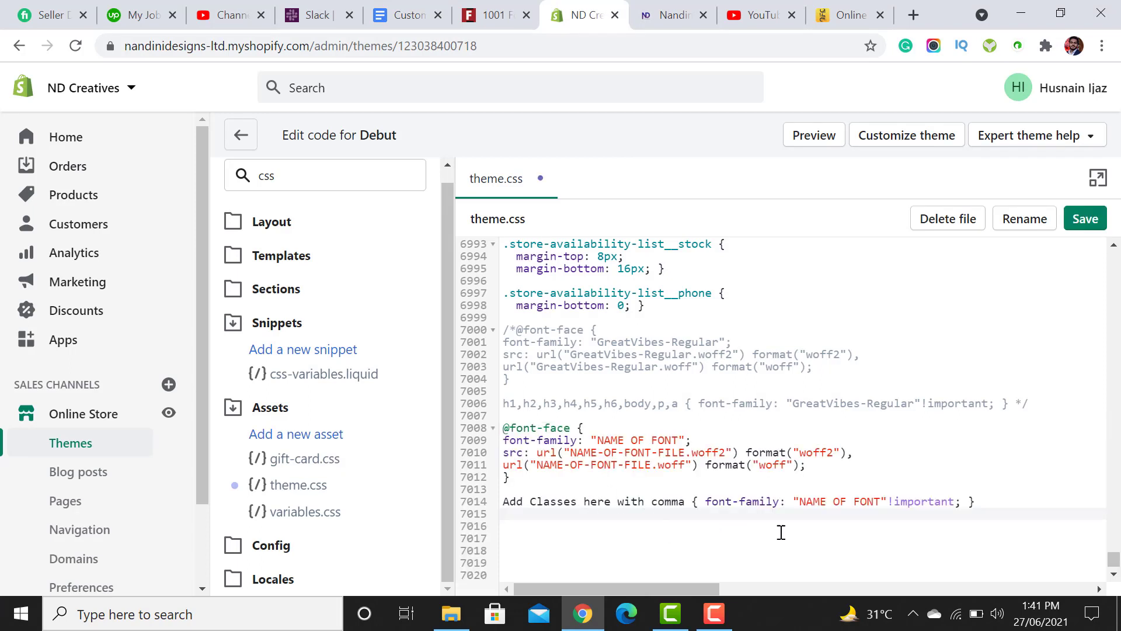
{"action": "left_click", "coordinate": [1085, 219]}
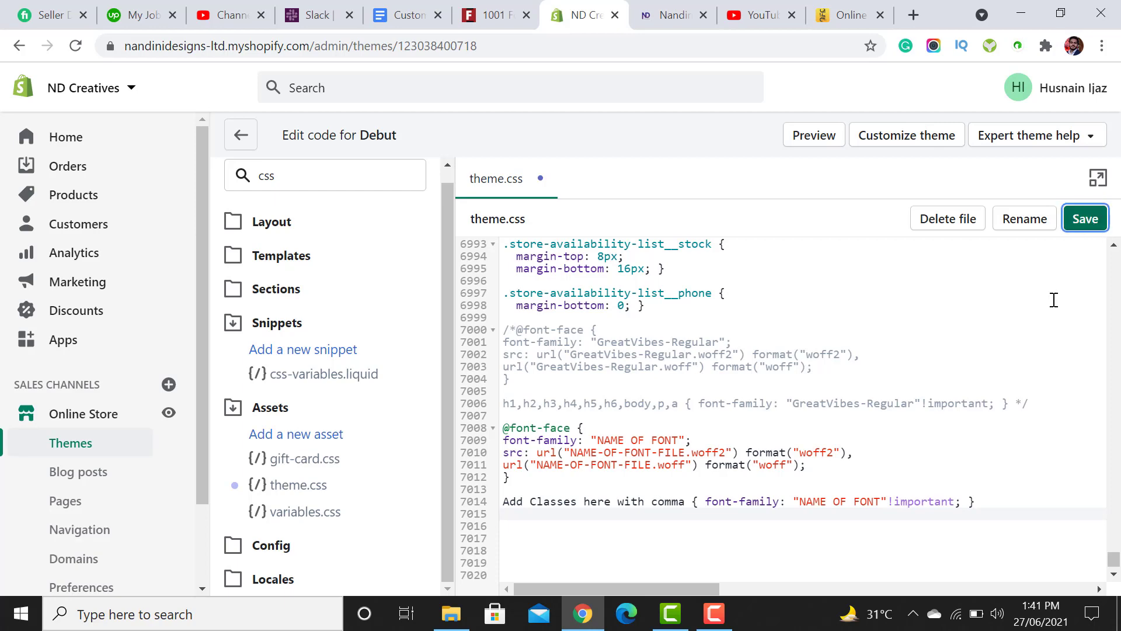
{"action": "left_click", "coordinate": [486, 16]}
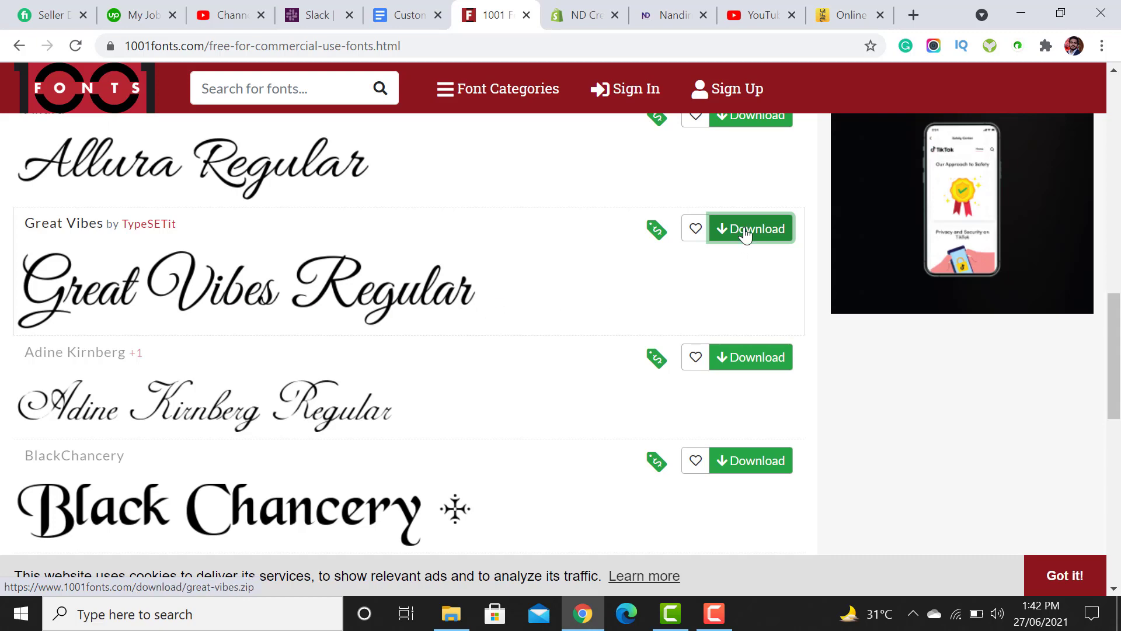
Download the Great Vibes font zip from 1001 Fonts and open its download options
{"action": "left_click", "coordinate": [745, 231]}
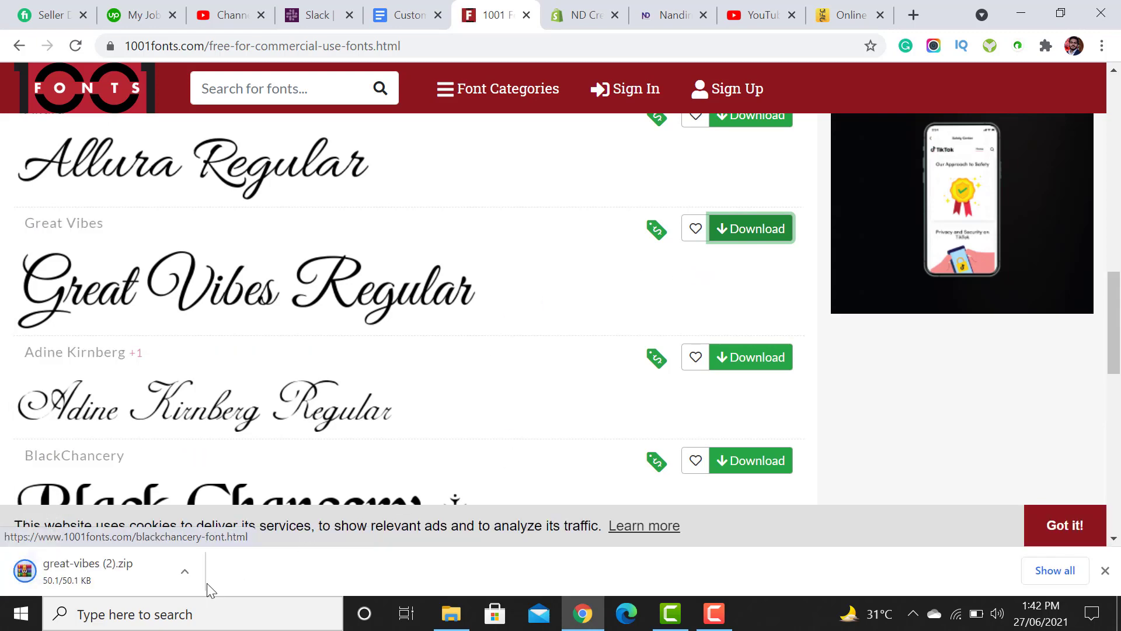
{"action": "left_click", "coordinate": [185, 570]}
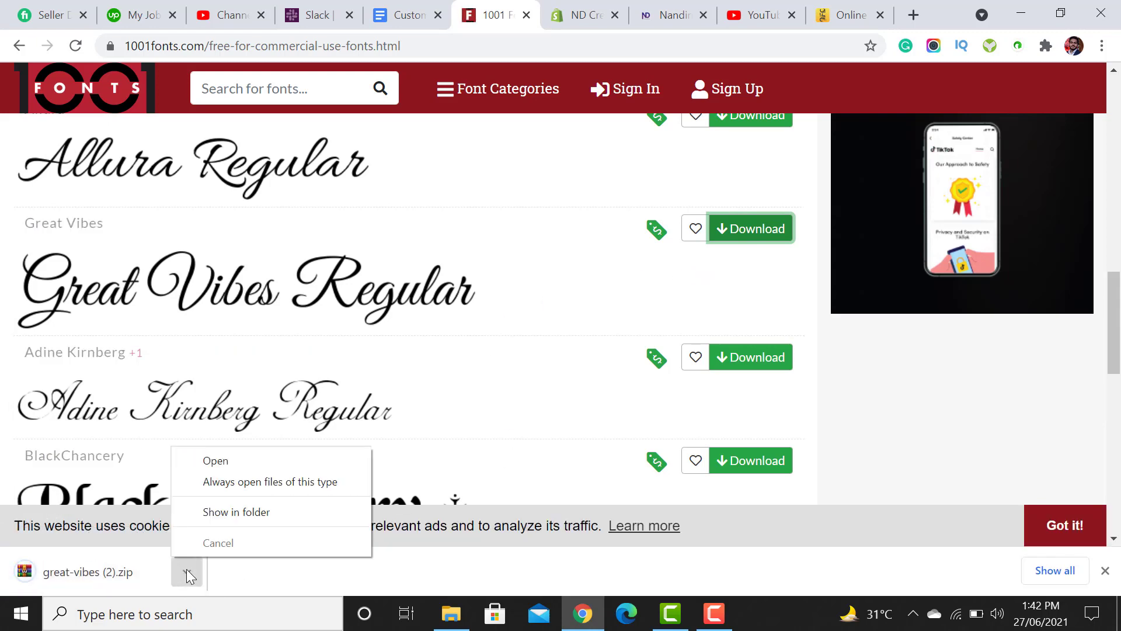
Extract great-vibes (2).zip and open the extracted folder full-screen
{"action": "left_click", "coordinate": [244, 513]}
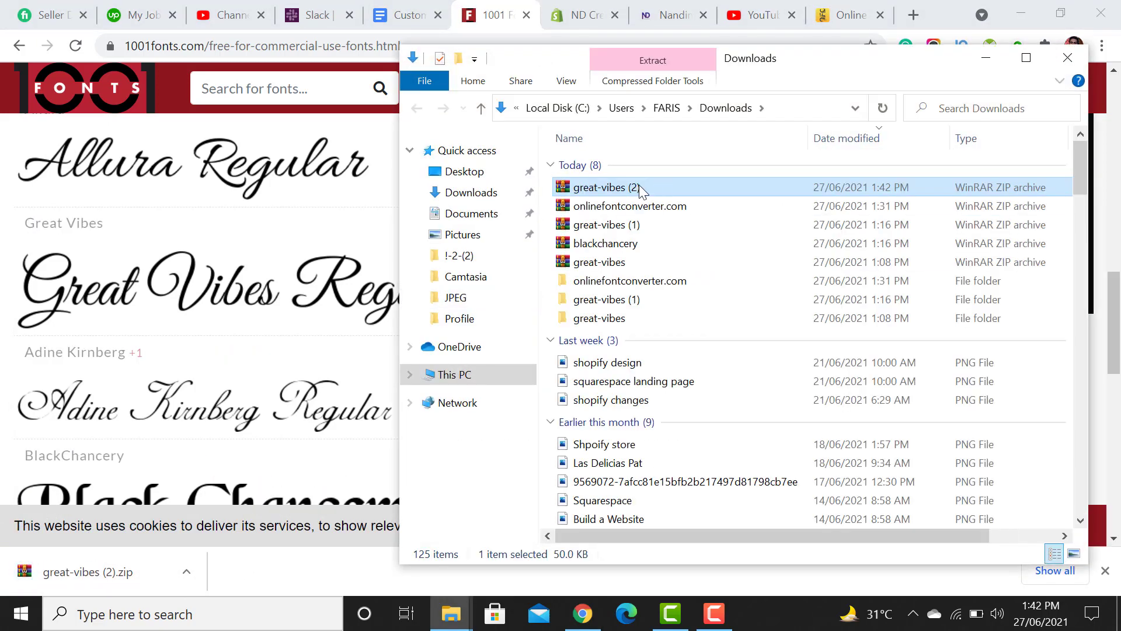
{"action": "right_click", "coordinate": [643, 187]}
{"action": "left_click", "coordinate": [725, 310]}
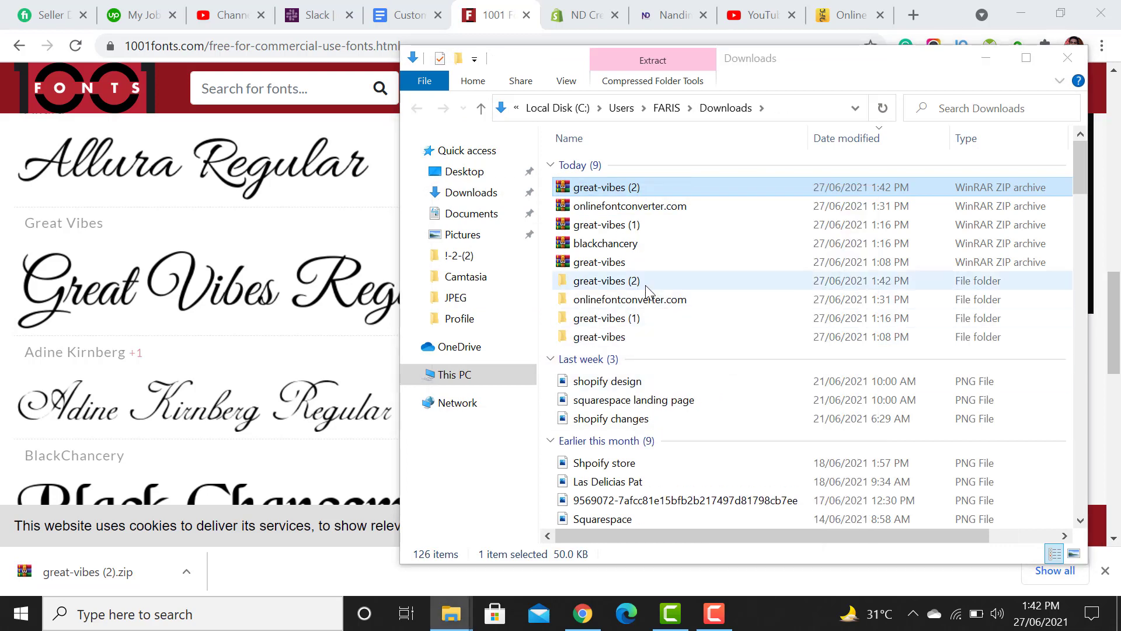
{"action": "double_click", "coordinate": [646, 282]}
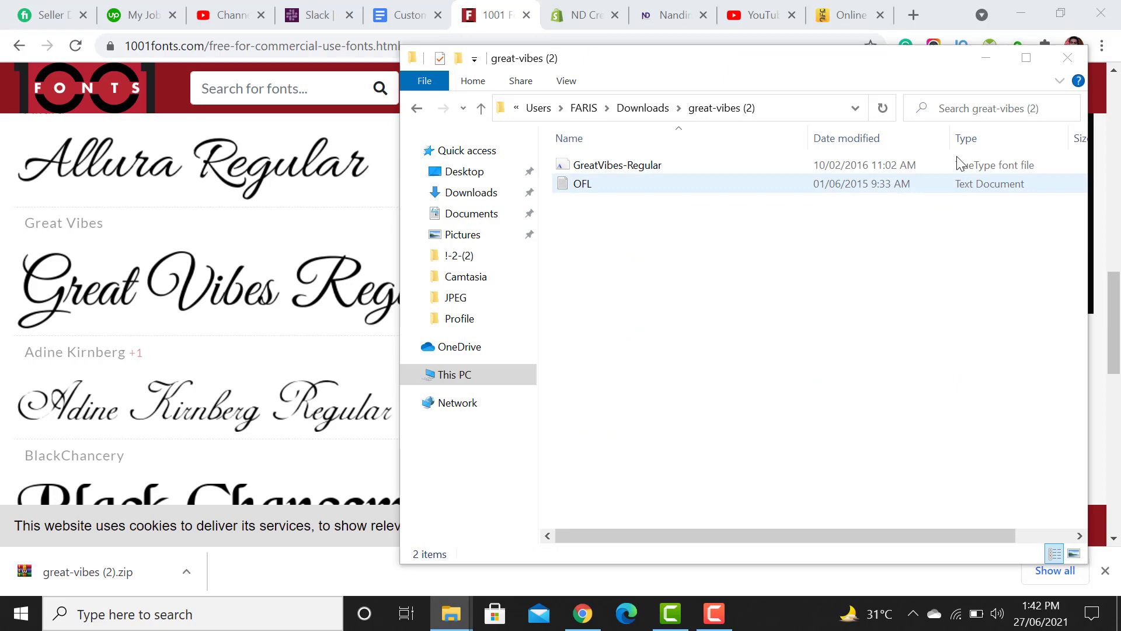
{"action": "left_click", "coordinate": [1026, 58]}
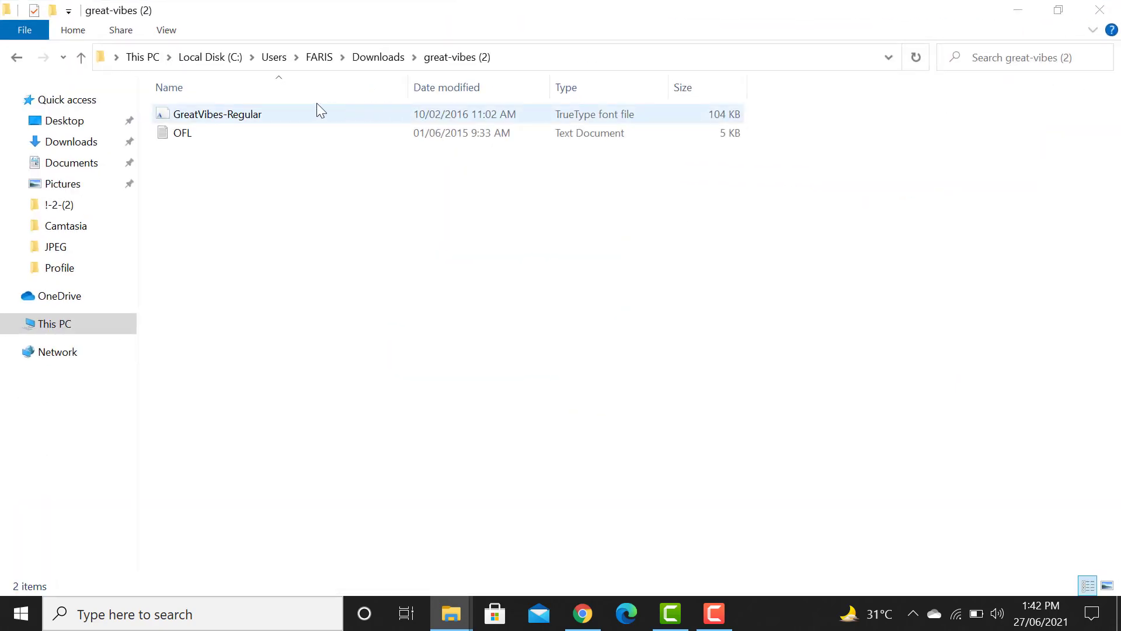
Check GreatVibes-Regular's properties to confirm it is a .ttf TrueType font
{"action": "left_click", "coordinate": [255, 120]}
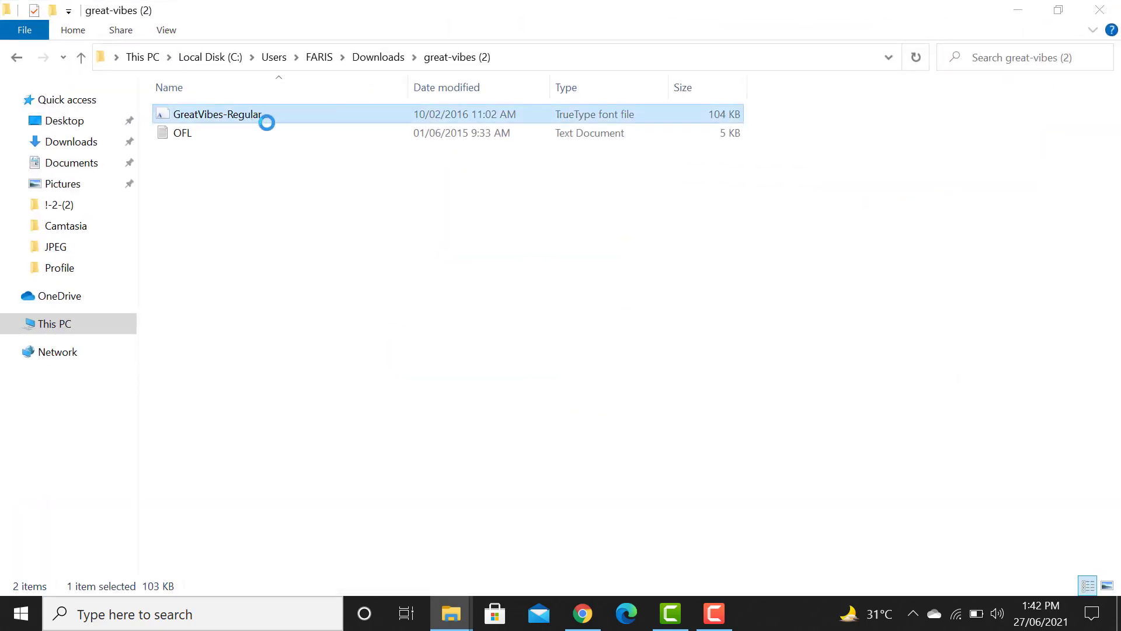
{"action": "right_click", "coordinate": [251, 120]}
{"action": "left_click", "coordinate": [302, 583]}
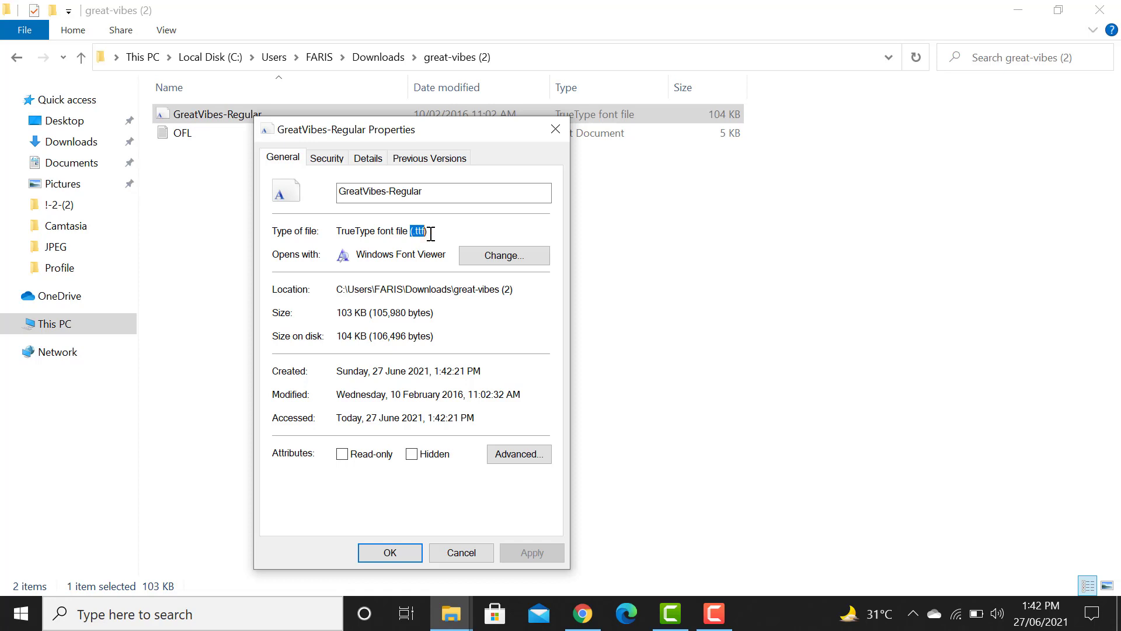
{"action": "left_click", "coordinate": [431, 234]}
{"action": "left_click", "coordinate": [555, 129]}
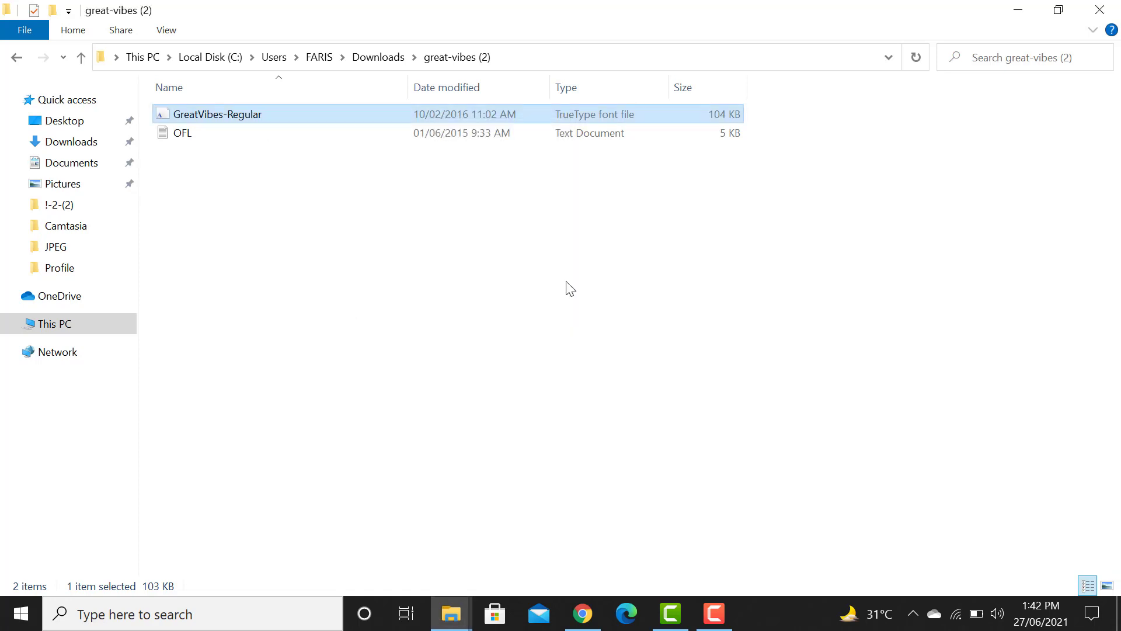
Back in theme.css, close the downloads bar and select the woff format name on line 7011
{"action": "left_click", "coordinate": [582, 613]}
{"action": "left_click", "coordinate": [586, 8]}
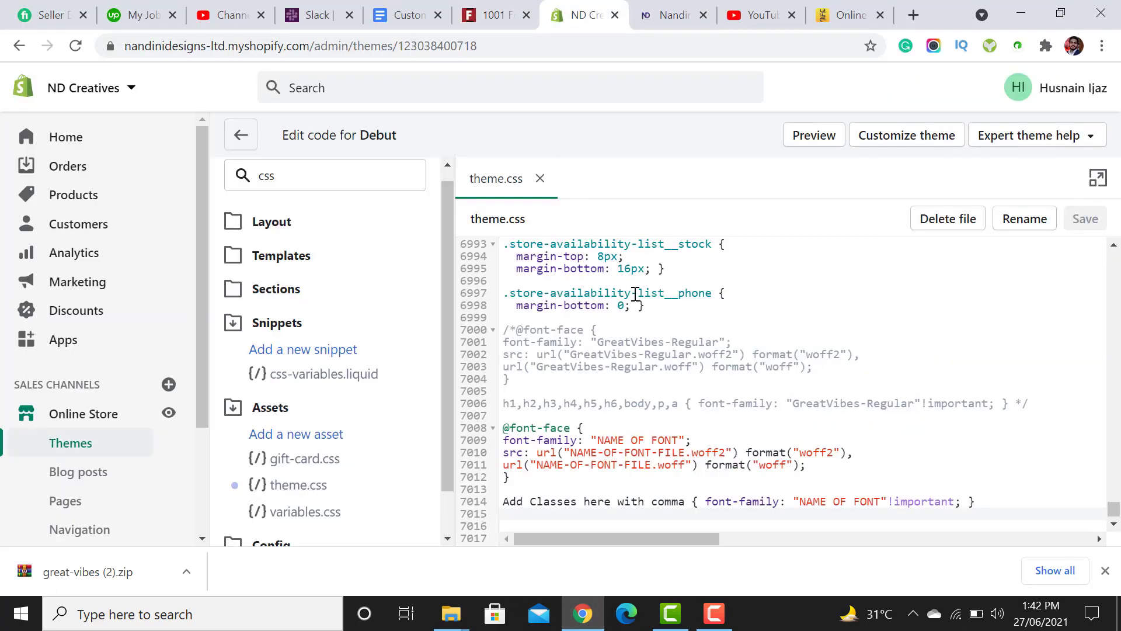
{"action": "left_click", "coordinate": [1106, 571]}
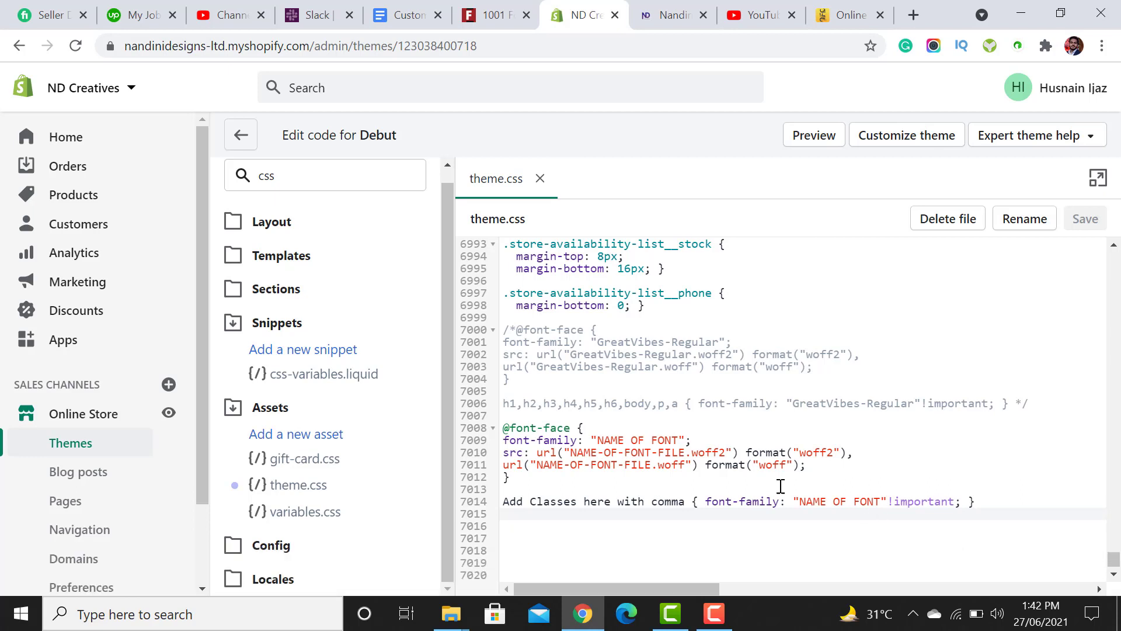
{"action": "left_click_drag", "start_coordinate": [759, 464], "coordinate": [787, 465]}
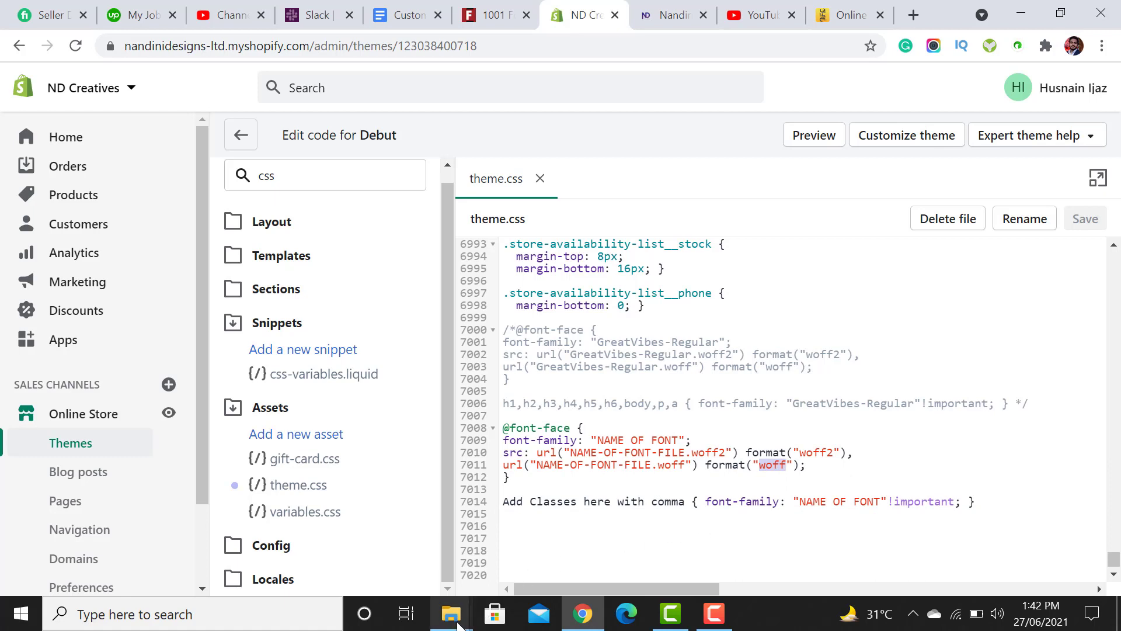
{"action": "left_click", "coordinate": [458, 623]}
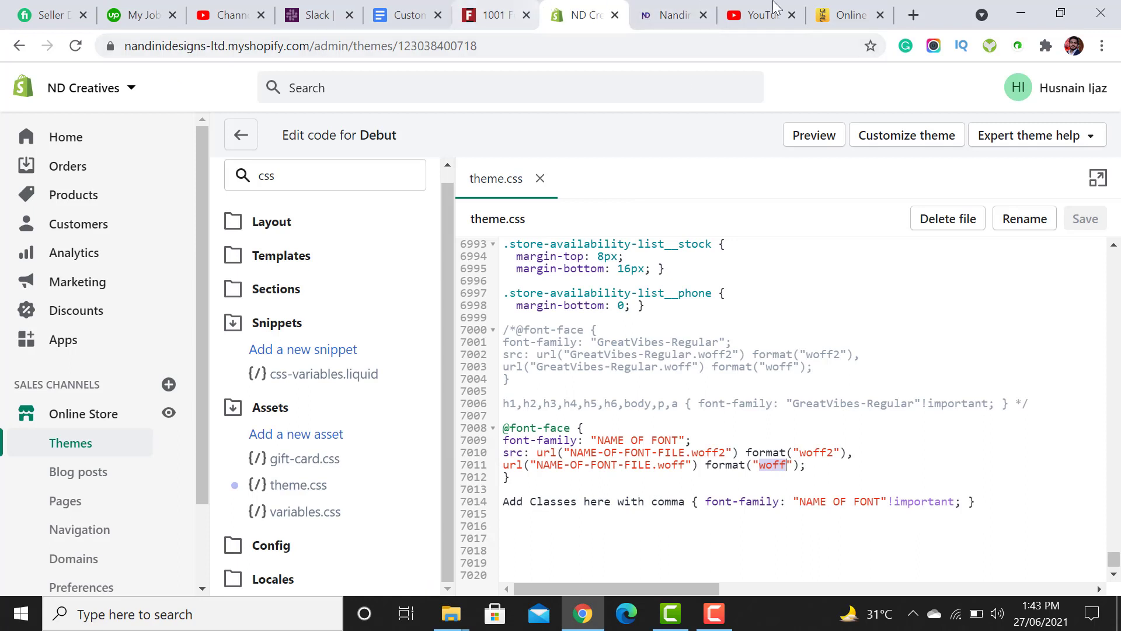
{"action": "left_click", "coordinate": [914, 14]}
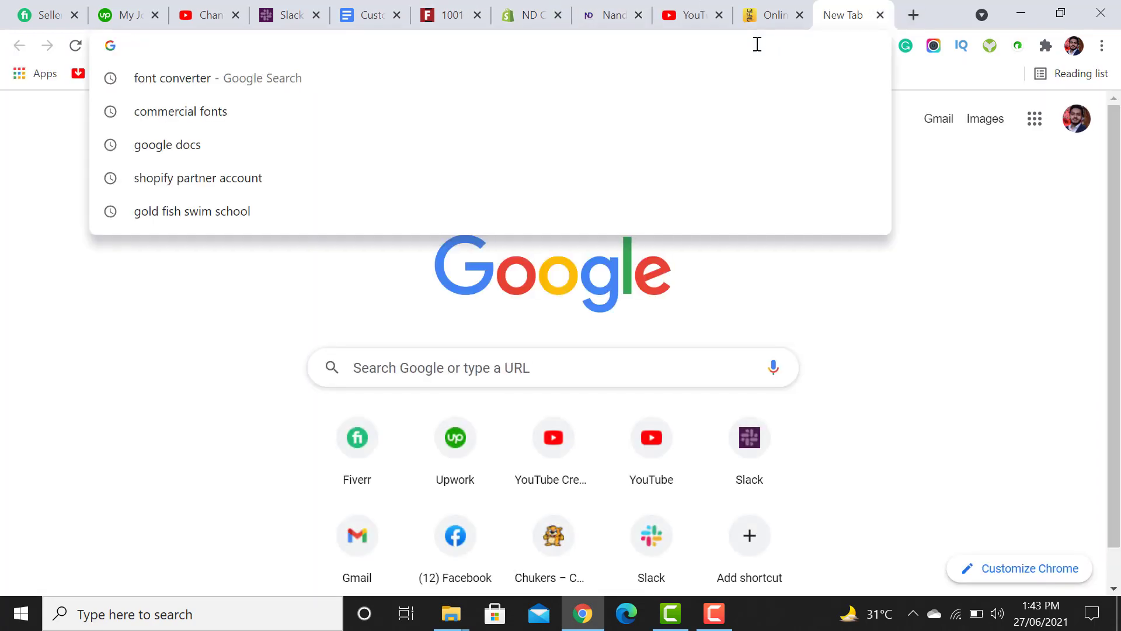
Search Google for 'convert fonts file' and browse the results
{"action": "type", "text": "co"}
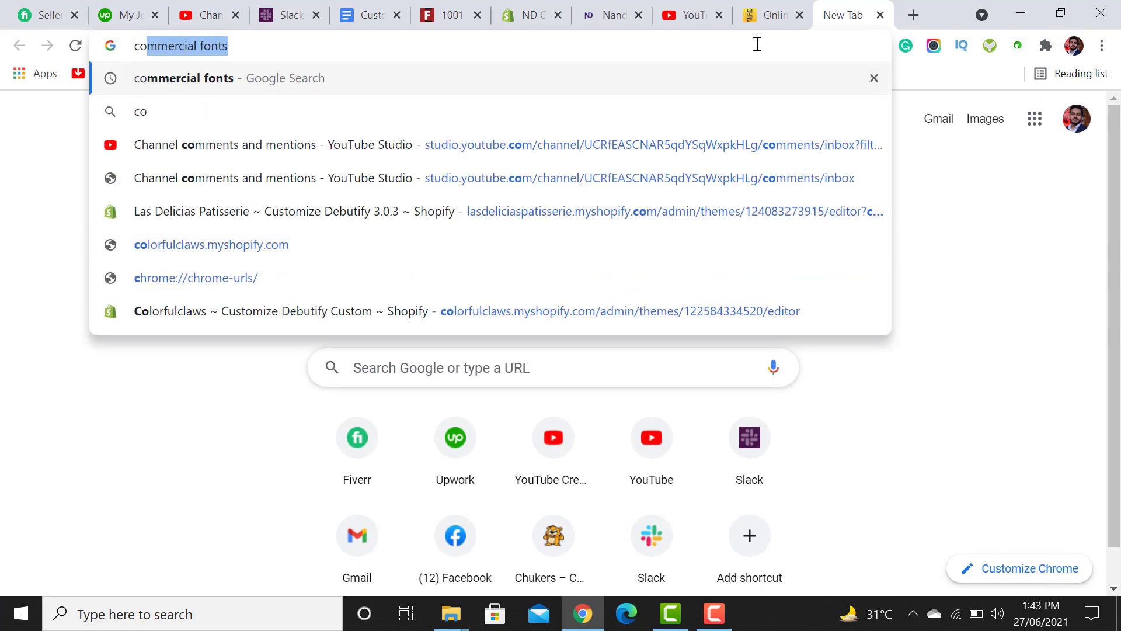
{"action": "type", "text": "nvert fo"}
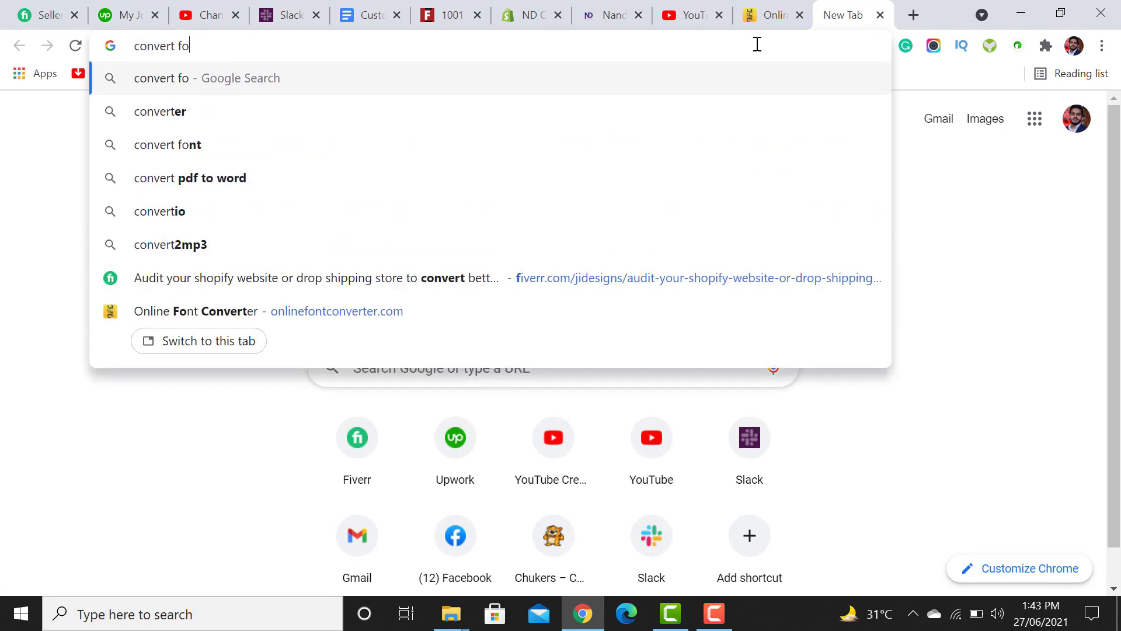
{"action": "type", "text": "nts f"}
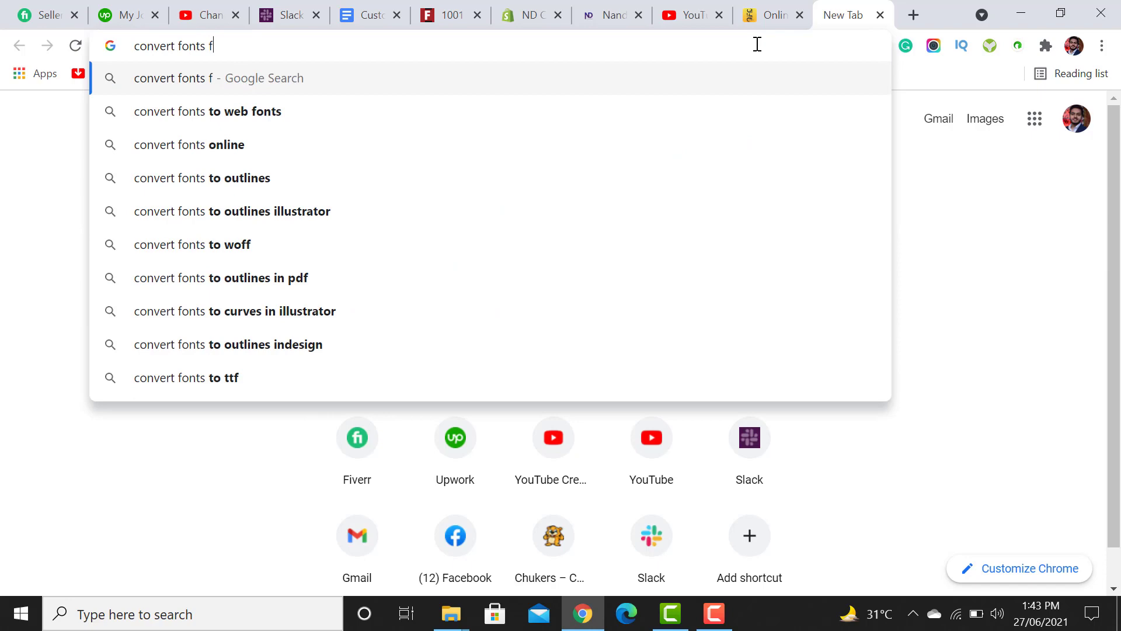
{"action": "type", "text": "ile"}
{"action": "key", "text": "Return"}
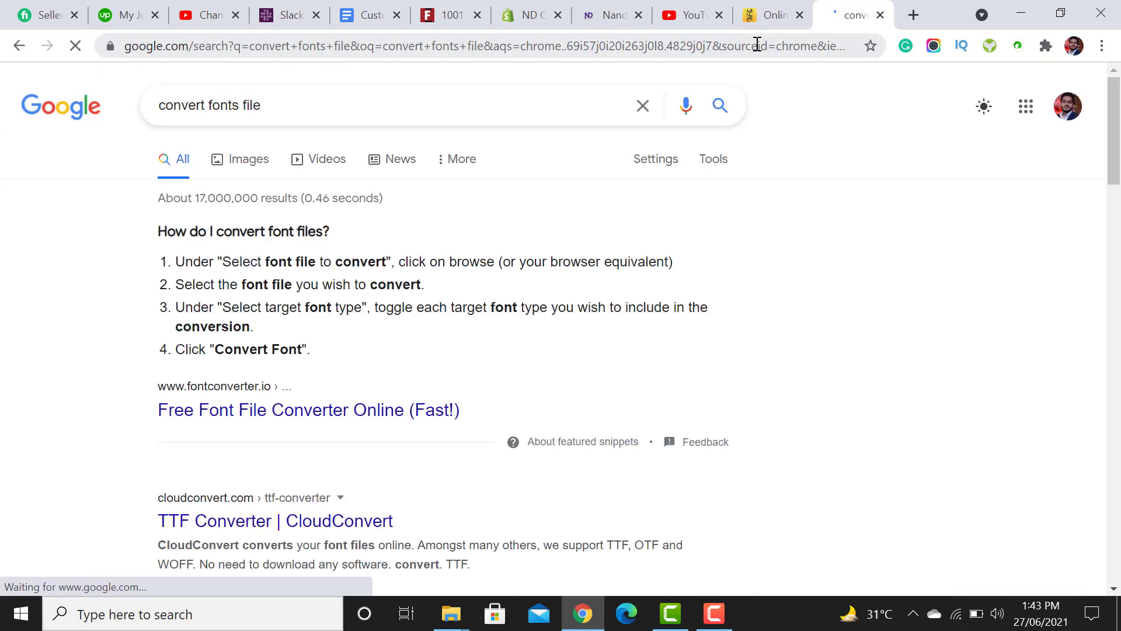
{"action": "scroll", "coordinate": [799, 322], "scroll_direction": "down", "scroll_amount": 5}
{"action": "scroll", "coordinate": [622, 288], "scroll_direction": "down", "scroll_amount": 3}
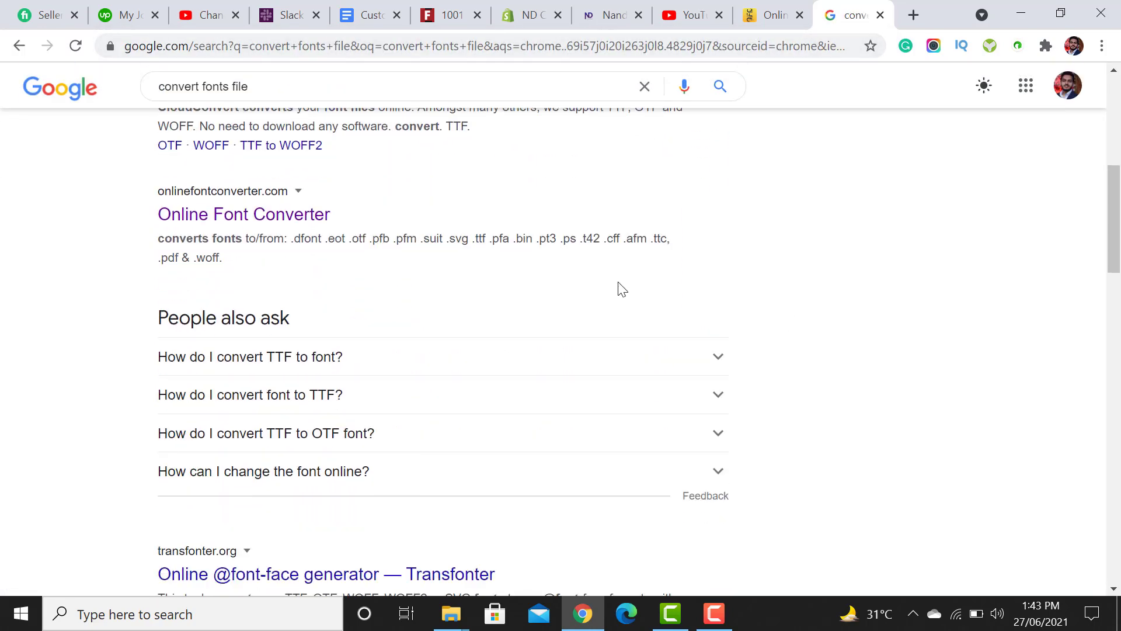
{"action": "scroll", "coordinate": [257, 243], "scroll_direction": "up", "scroll_amount": 3}
{"action": "scroll", "coordinate": [263, 257], "scroll_direction": "up", "scroll_amount": 3}
{"action": "scroll", "coordinate": [274, 292], "scroll_direction": "down", "scroll_amount": 4}
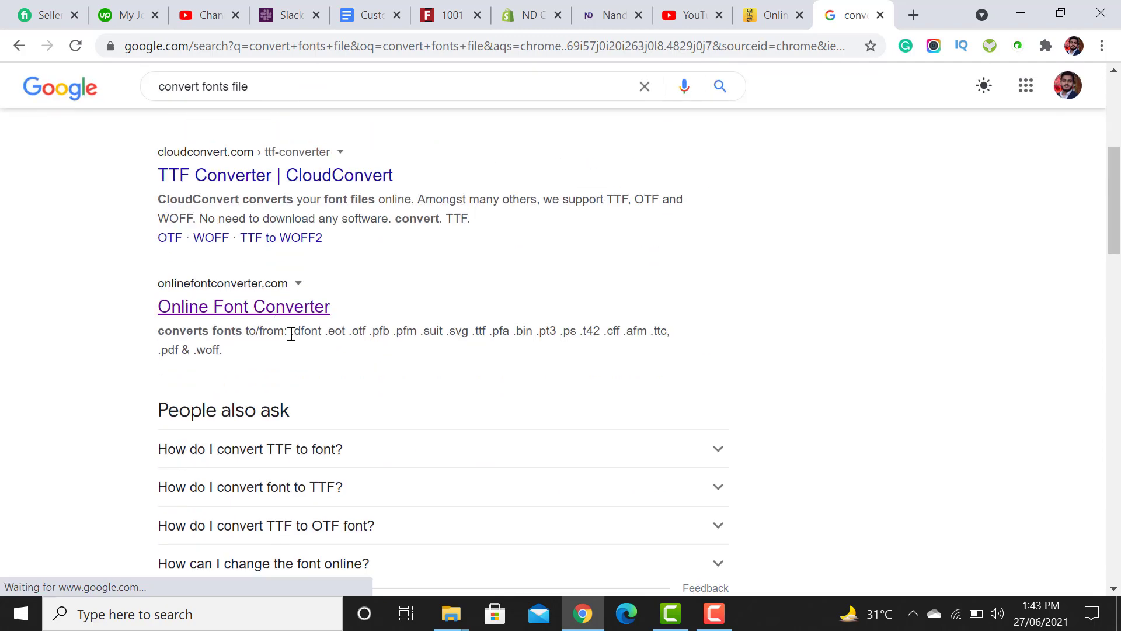
Upload GreatVibes-Regular to Online Font Converter and convert it to woff2
{"action": "left_click", "coordinate": [778, 23]}
{"action": "left_click", "coordinate": [881, 16]}
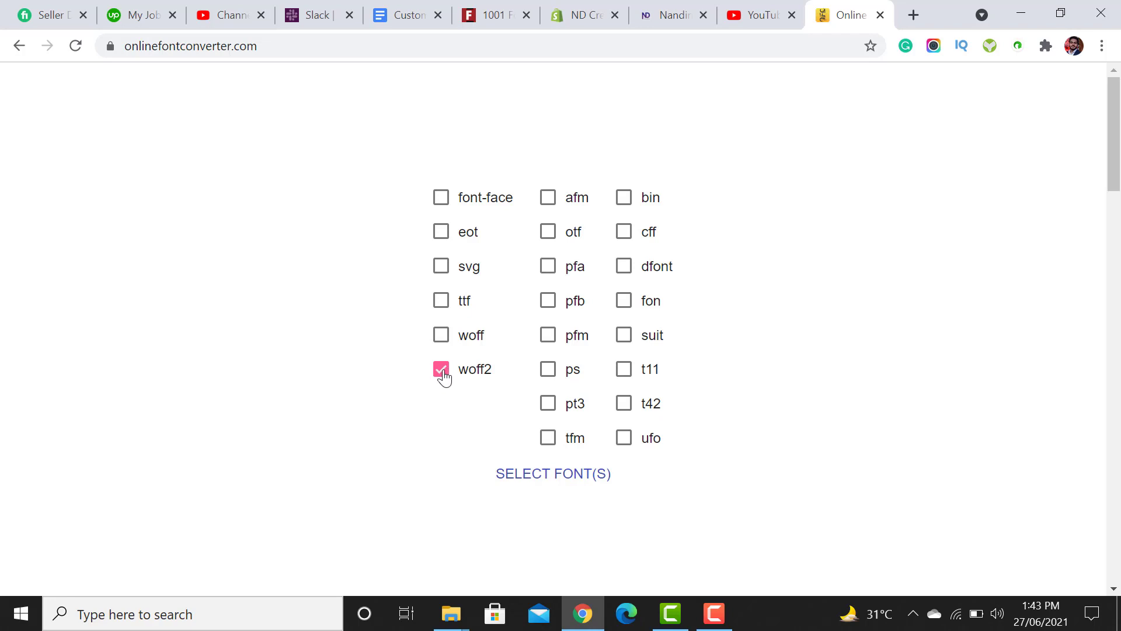
{"action": "left_click", "coordinate": [549, 476]}
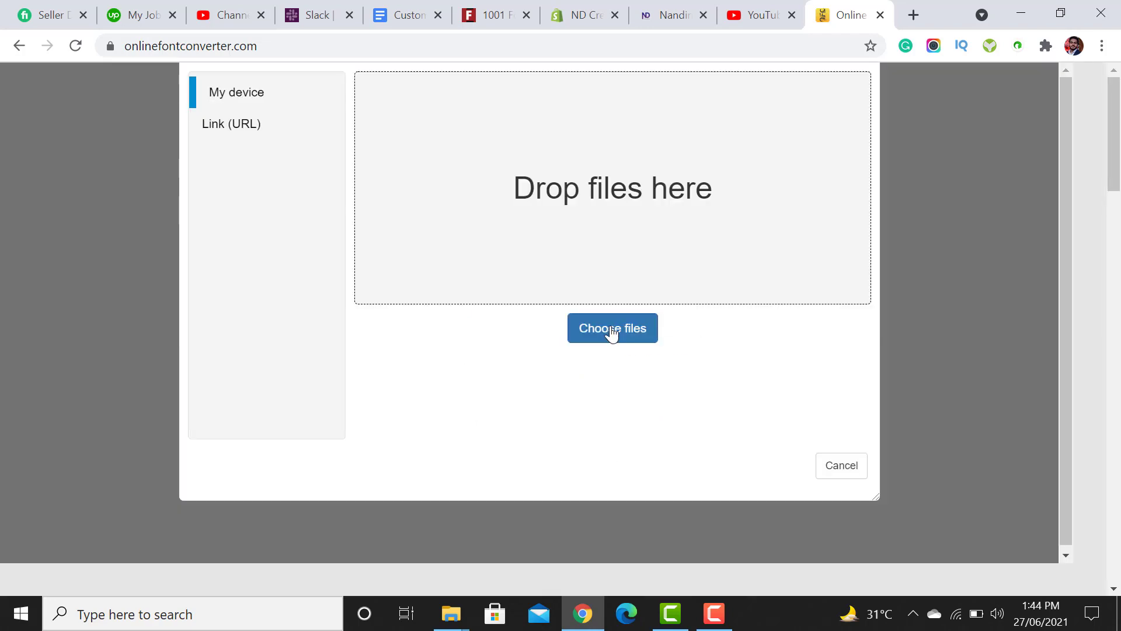
{"action": "left_click", "coordinate": [830, 466]}
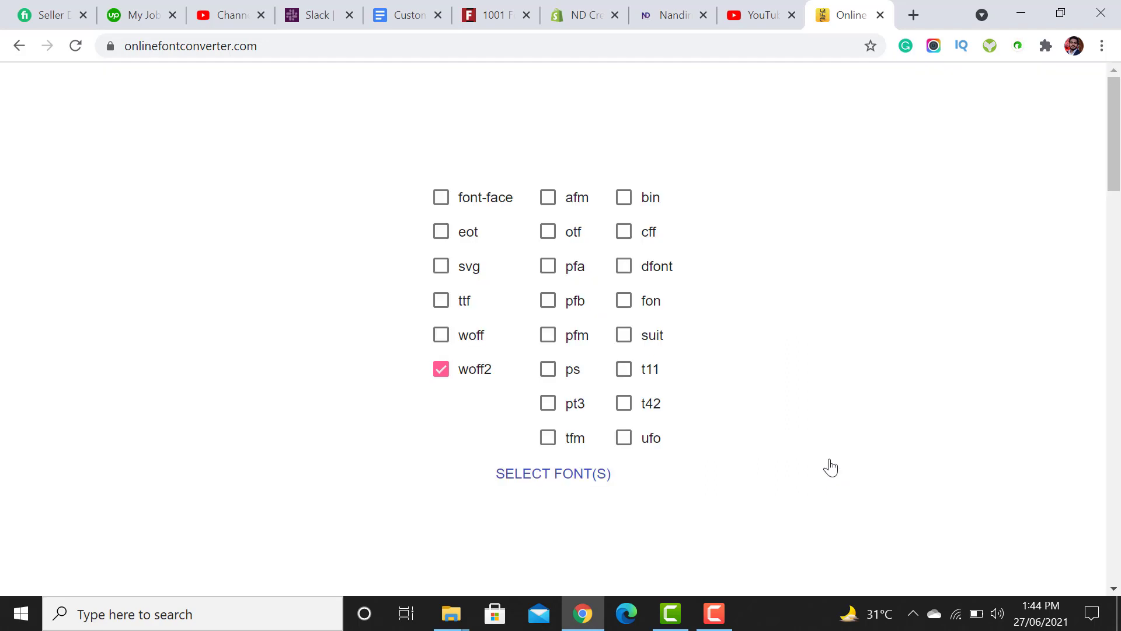
{"action": "left_click", "coordinate": [553, 475]}
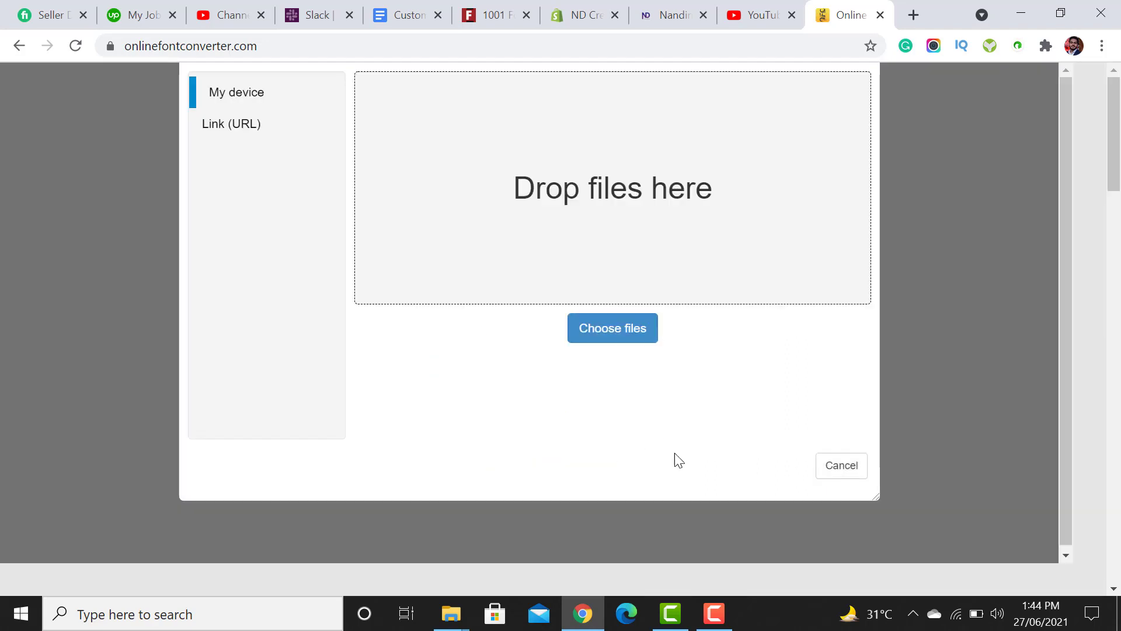
{"action": "left_click", "coordinate": [612, 323]}
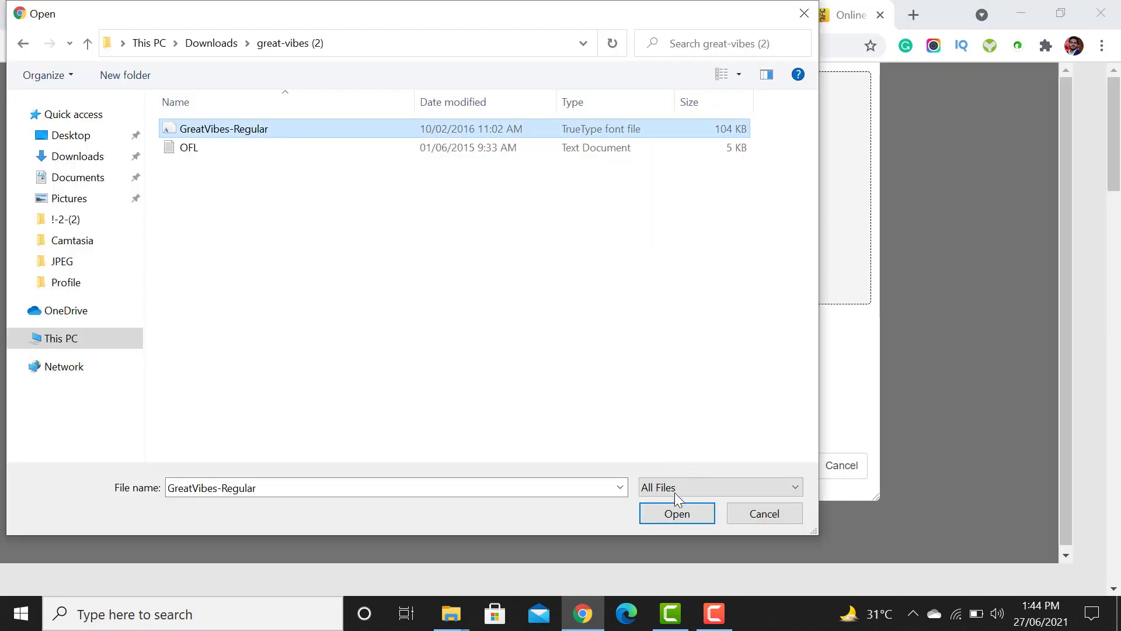
{"action": "left_click", "coordinate": [672, 517]}
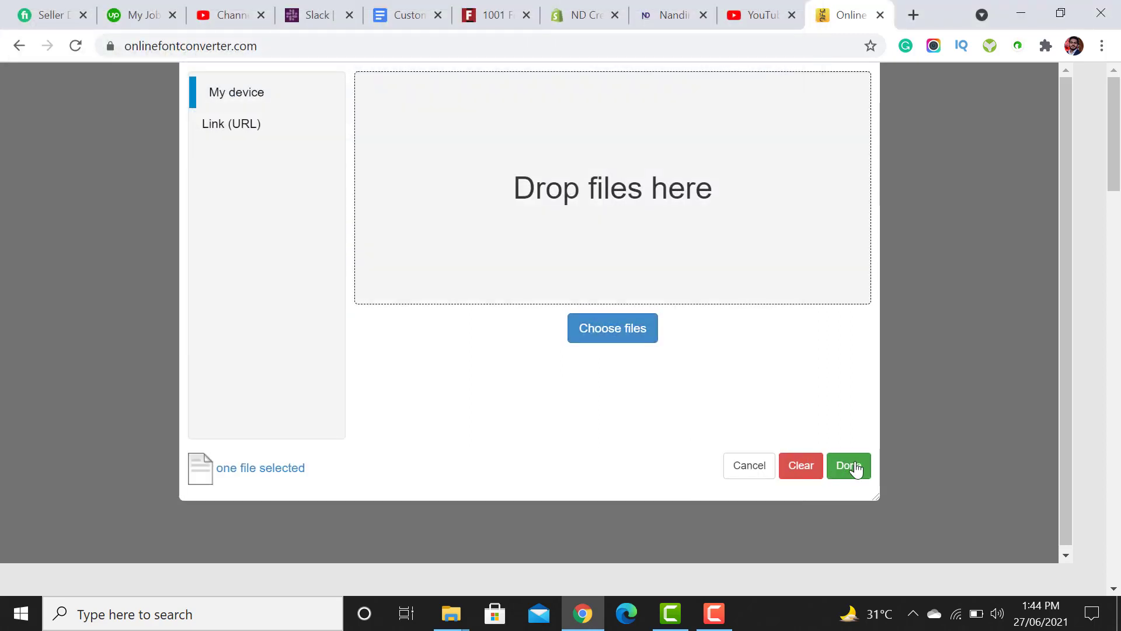
{"action": "left_click", "coordinate": [850, 467]}
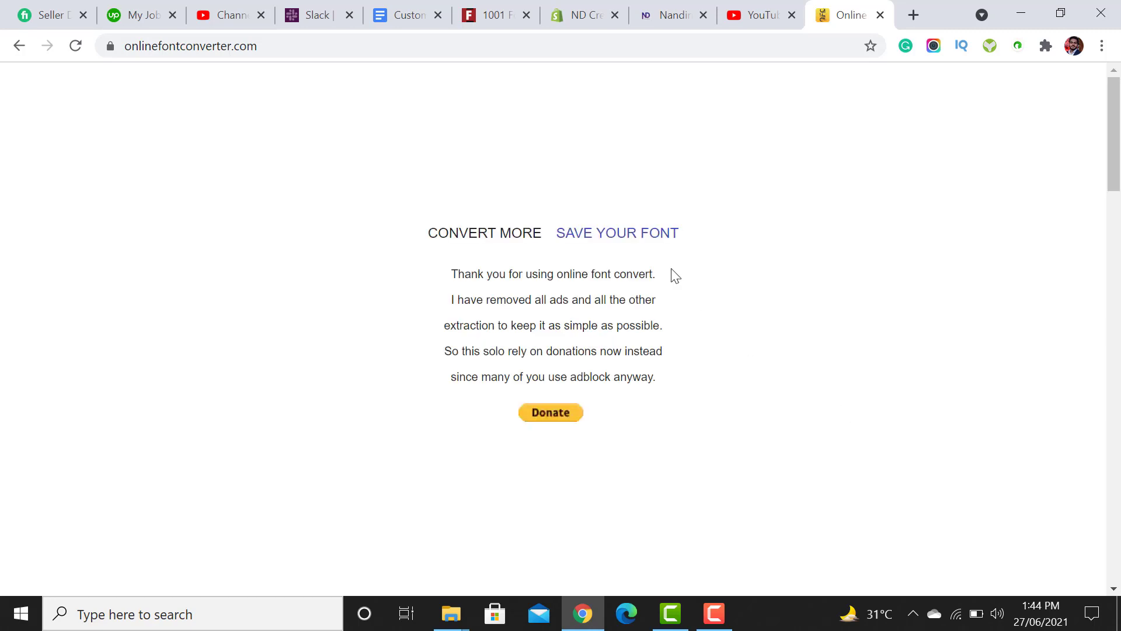
Download the converted woff2 font as onlinefontconverter.com.zip, allowing the download
{"action": "left_click", "coordinate": [600, 235]}
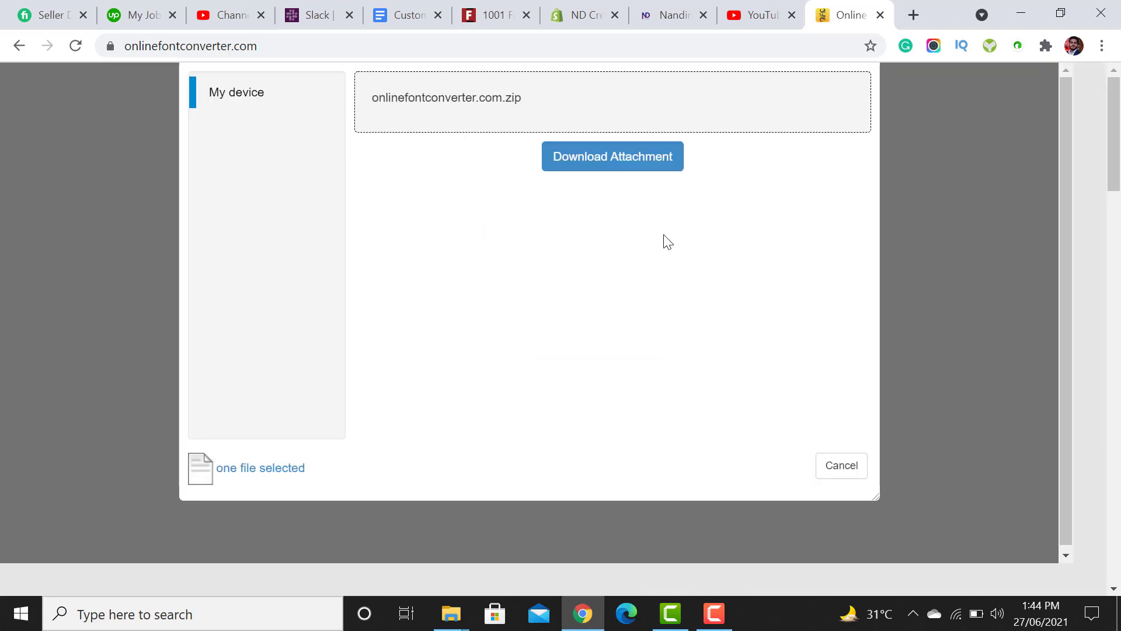
{"action": "left_click", "coordinate": [626, 165]}
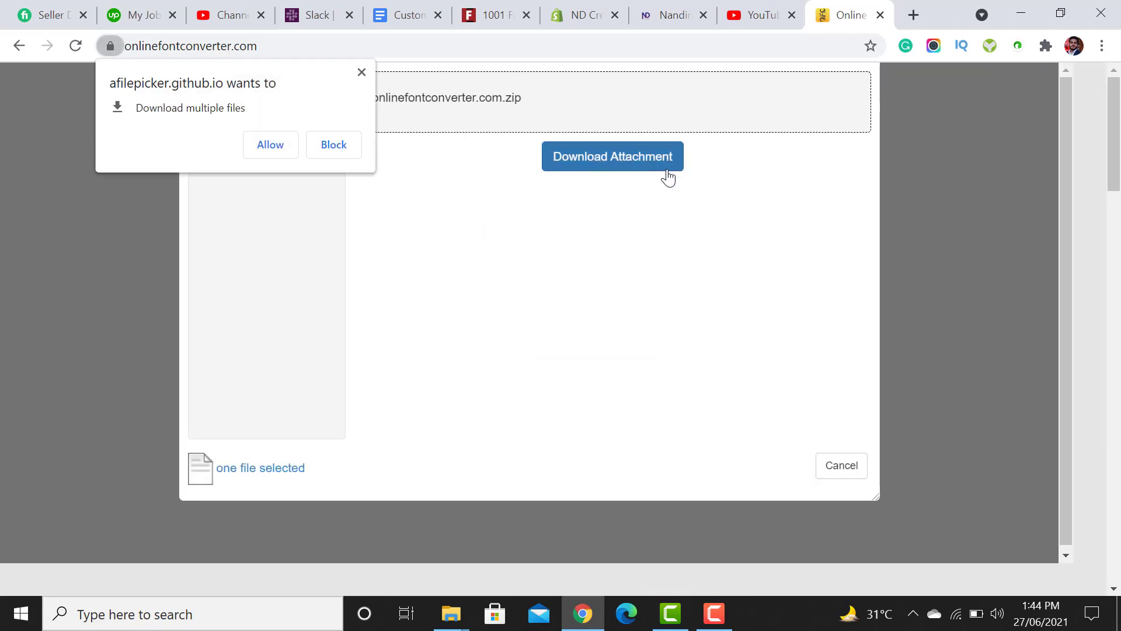
{"action": "left_click", "coordinate": [278, 140]}
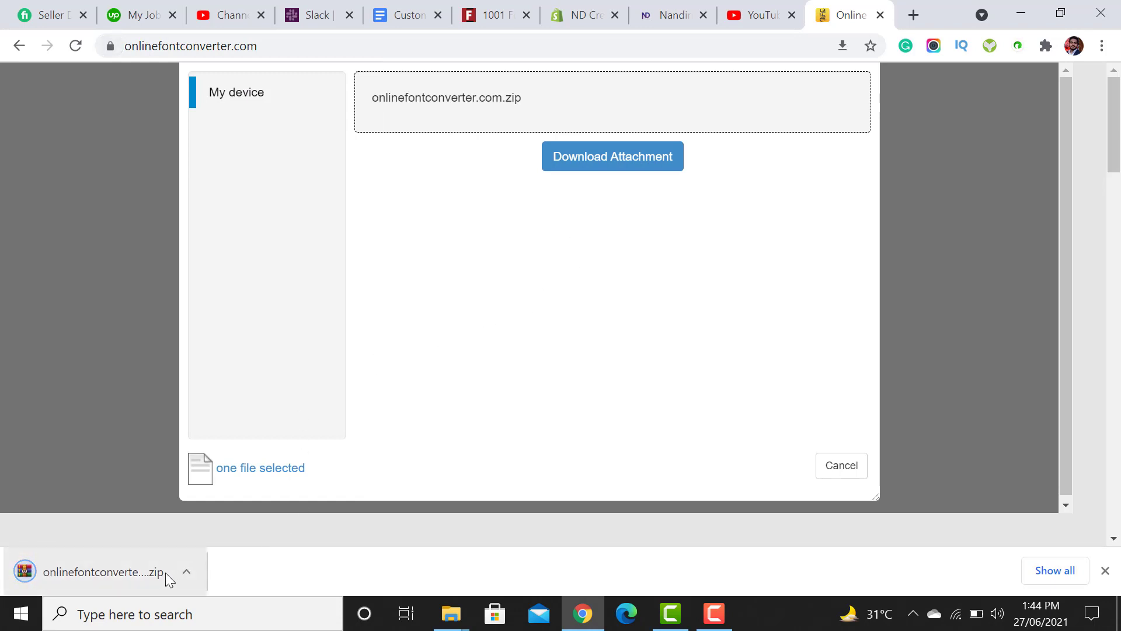
{"action": "left_click", "coordinate": [184, 570]}
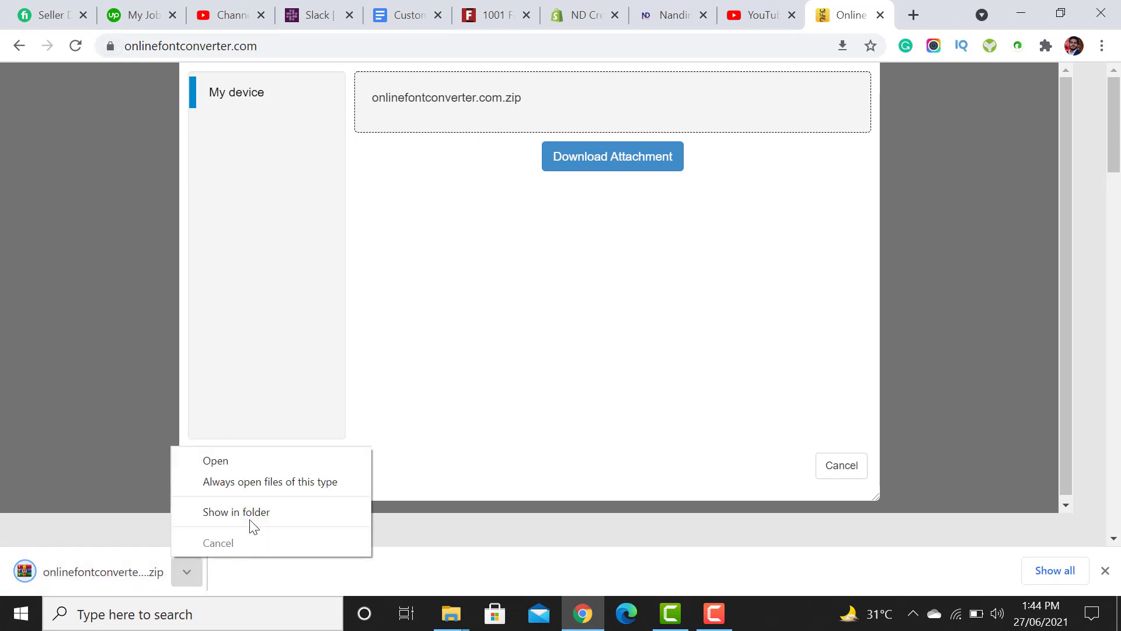
{"action": "left_click", "coordinate": [426, 535]}
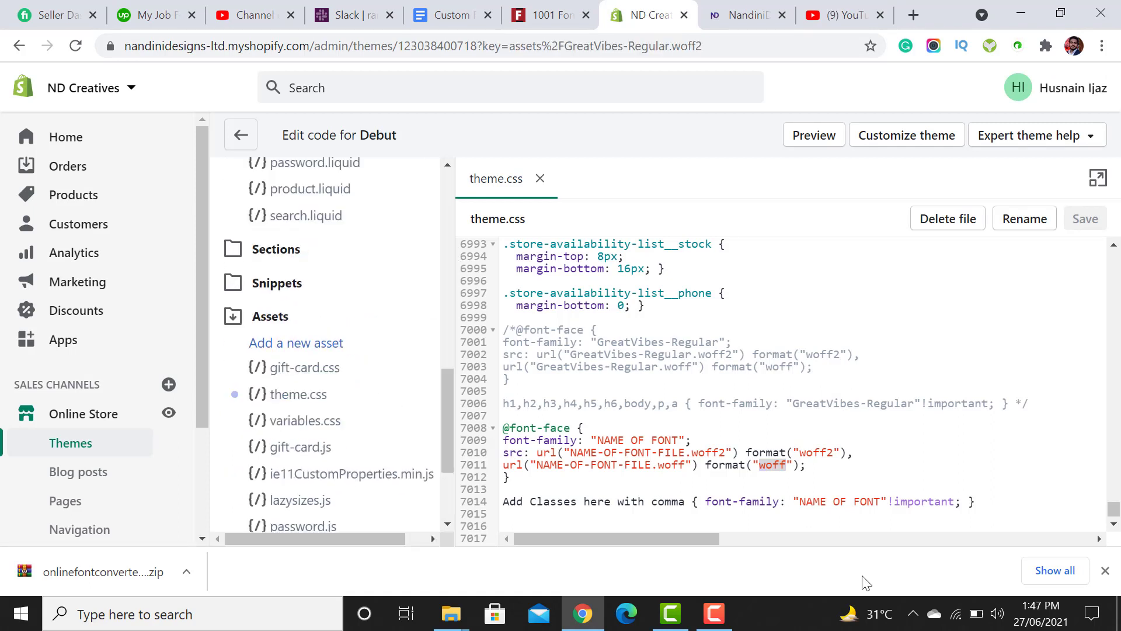
Start a new theme asset and browse to the onlinefontconverter.com download folder
{"action": "left_click", "coordinate": [308, 347]}
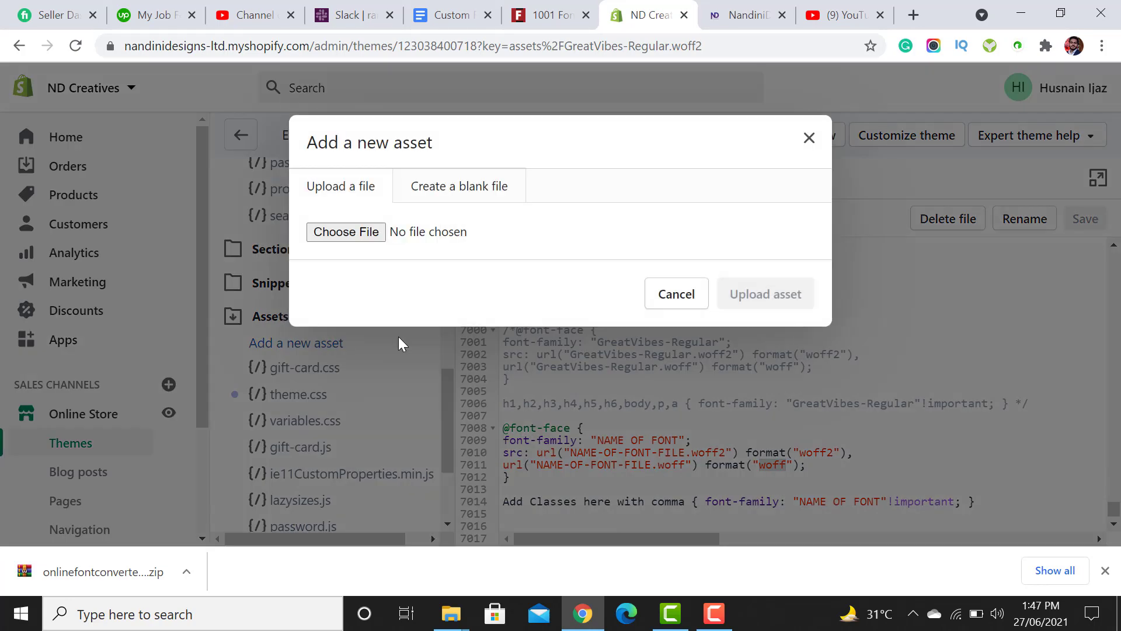
{"action": "left_click", "coordinate": [360, 234]}
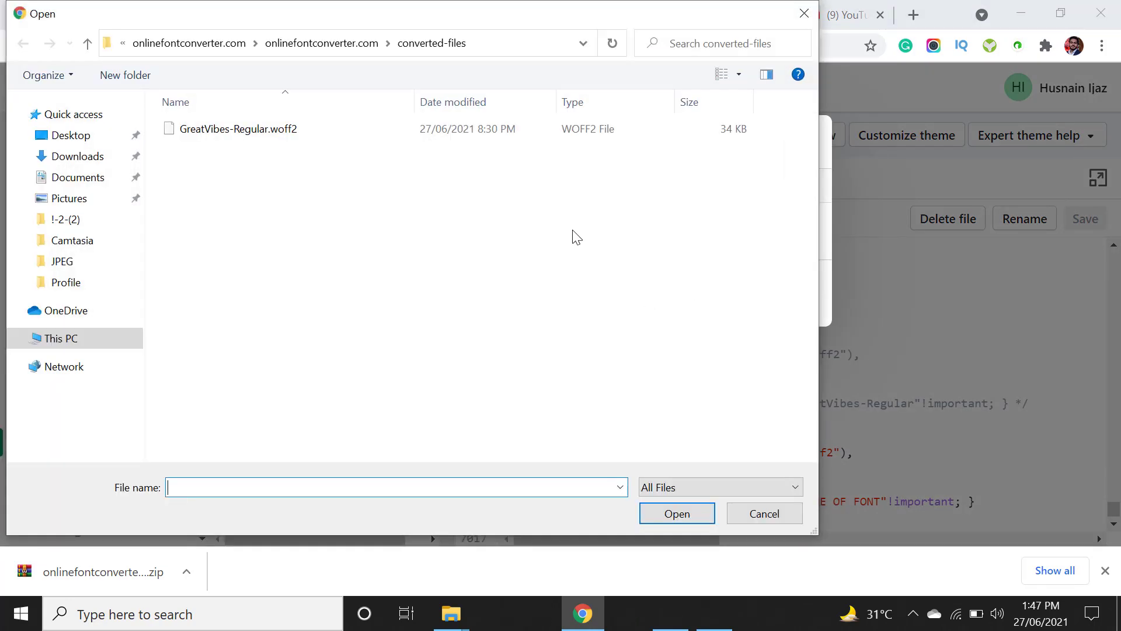
{"action": "left_click", "coordinate": [253, 136]}
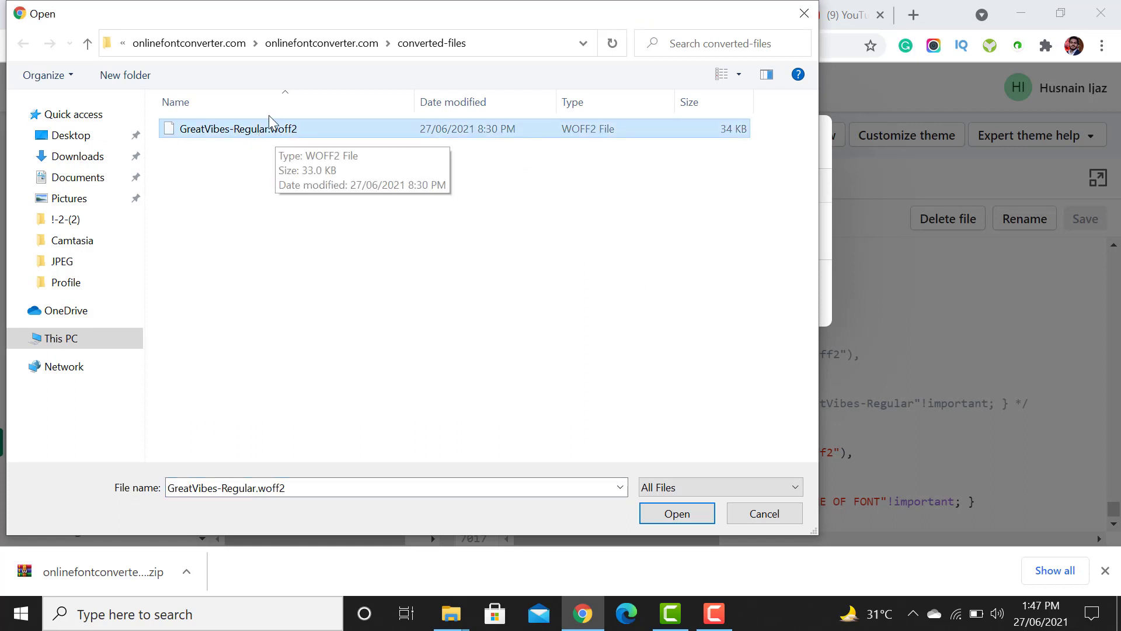
{"action": "left_click", "coordinate": [170, 46]}
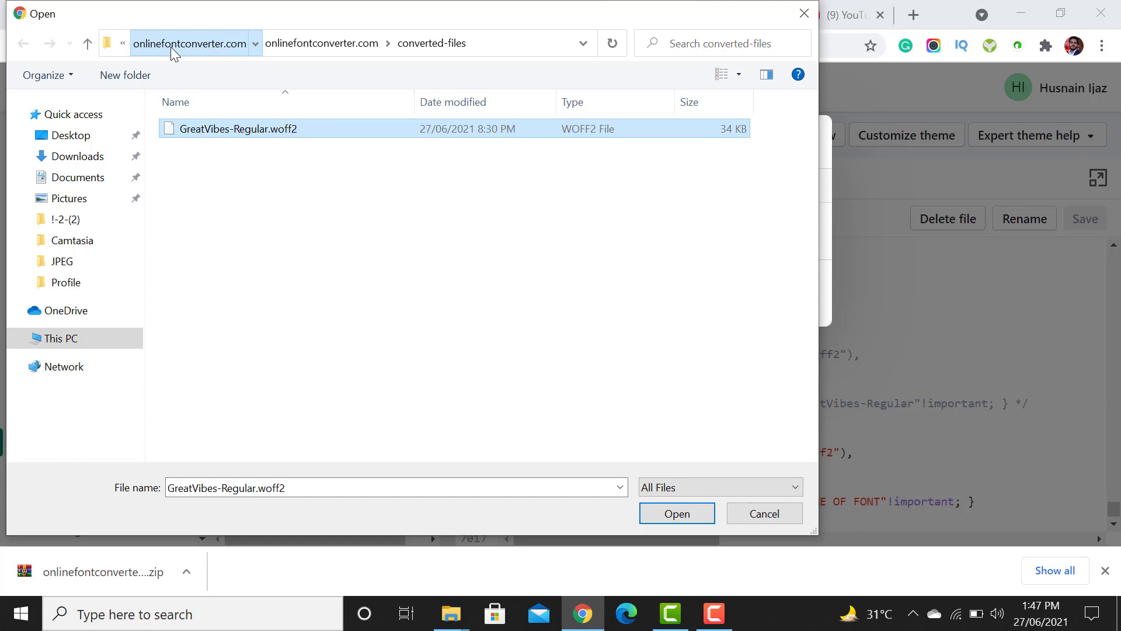
{"action": "left_click", "coordinate": [380, 42]}
{"action": "left_click", "coordinate": [426, 65]}
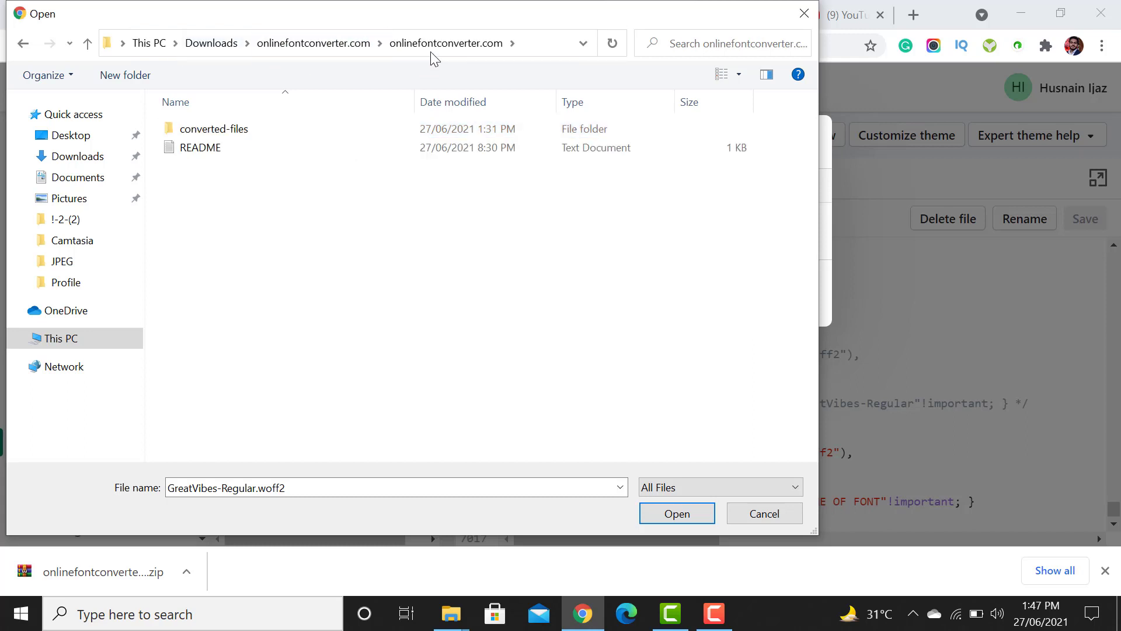
Pick GreatVibes-Regular.woff2 from converted-files and upload it as a Debut asset
{"action": "left_click", "coordinate": [511, 42]}
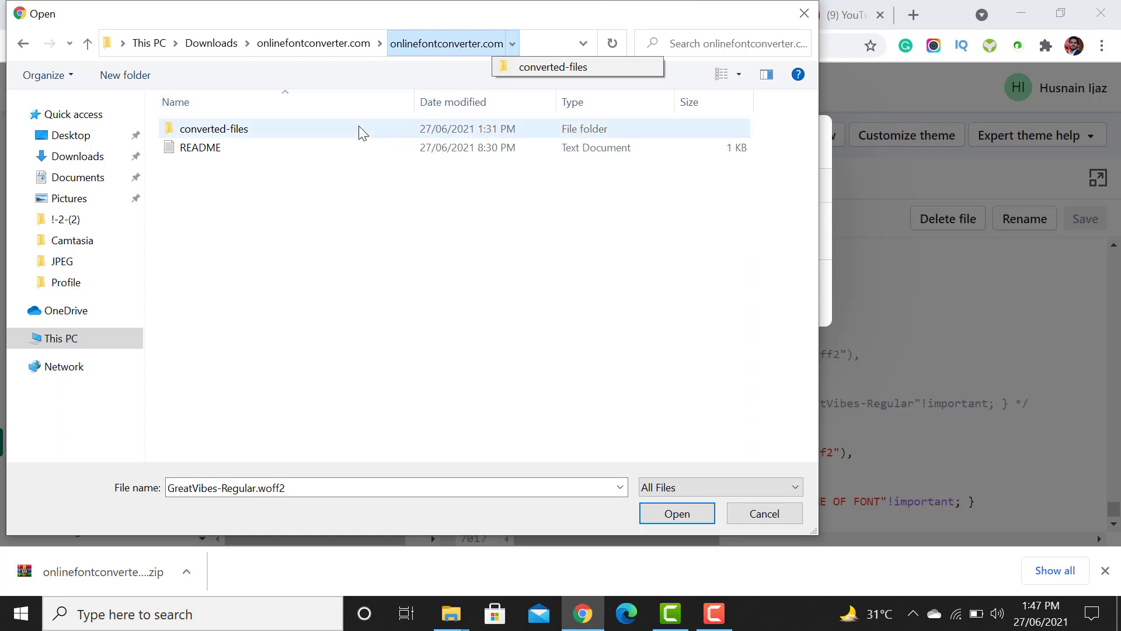
{"action": "double_click", "coordinate": [278, 129]}
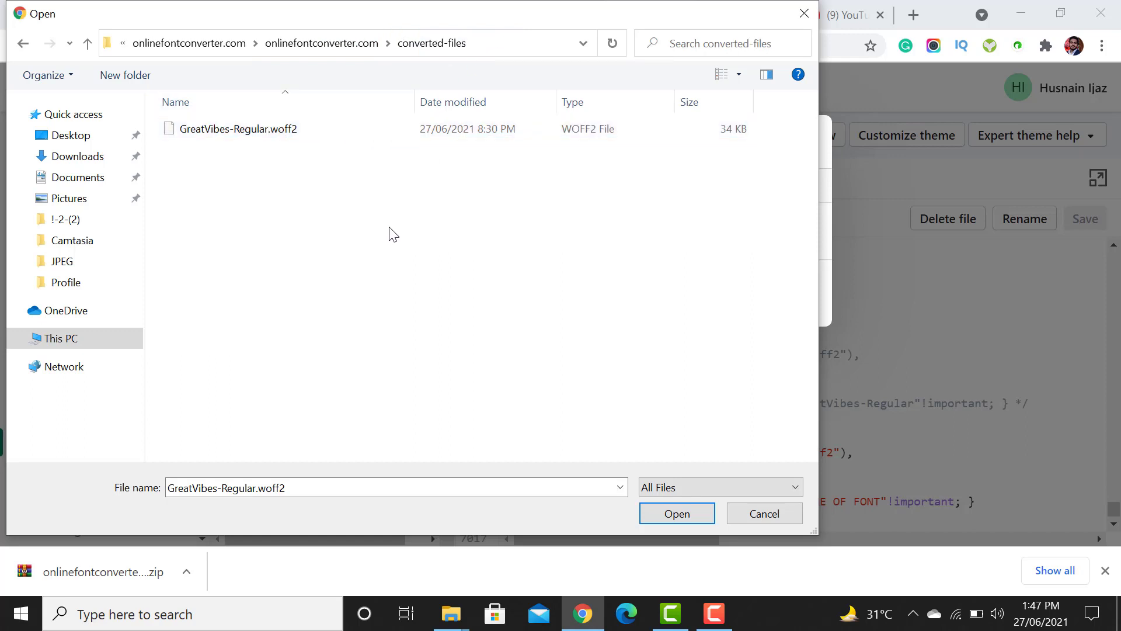
{"action": "left_click", "coordinate": [279, 133]}
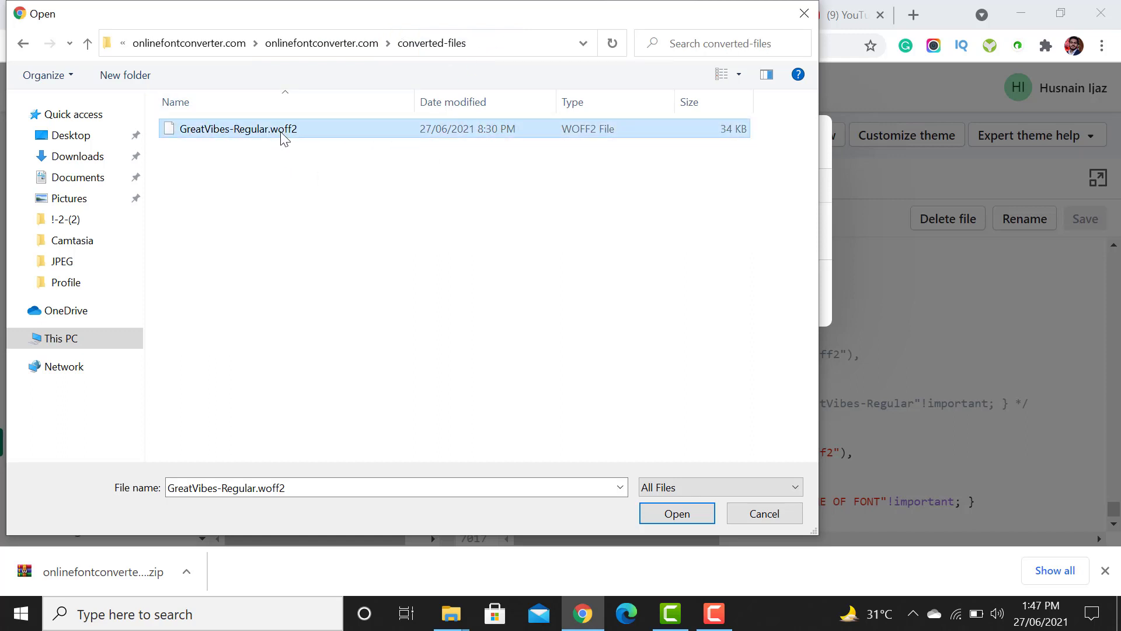
{"action": "left_click", "coordinate": [687, 517]}
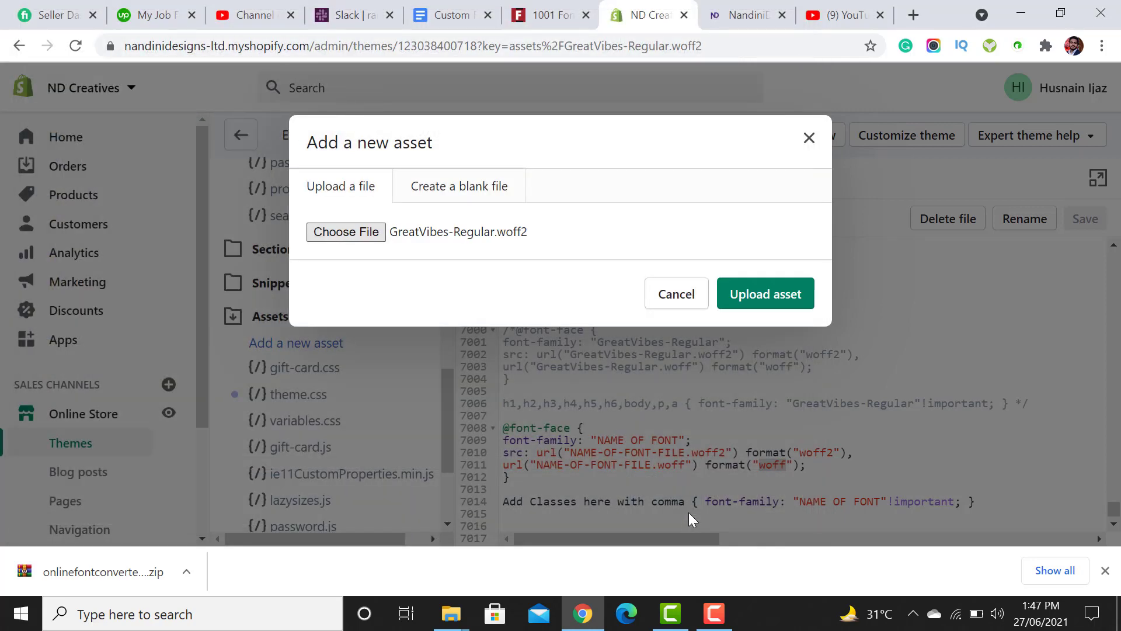
{"action": "left_click", "coordinate": [777, 302]}
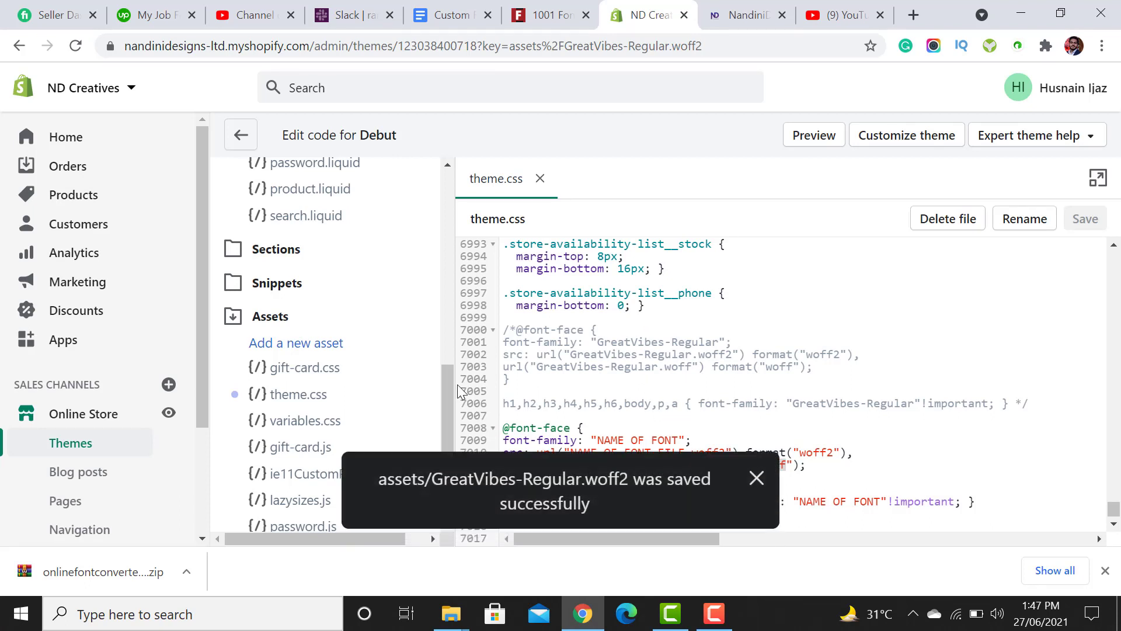
Dismiss the upload notice and open the GreatVibes-Regular.woff2 asset in the editor
{"action": "left_click_drag", "start_coordinate": [451, 380], "coordinate": [453, 500]}
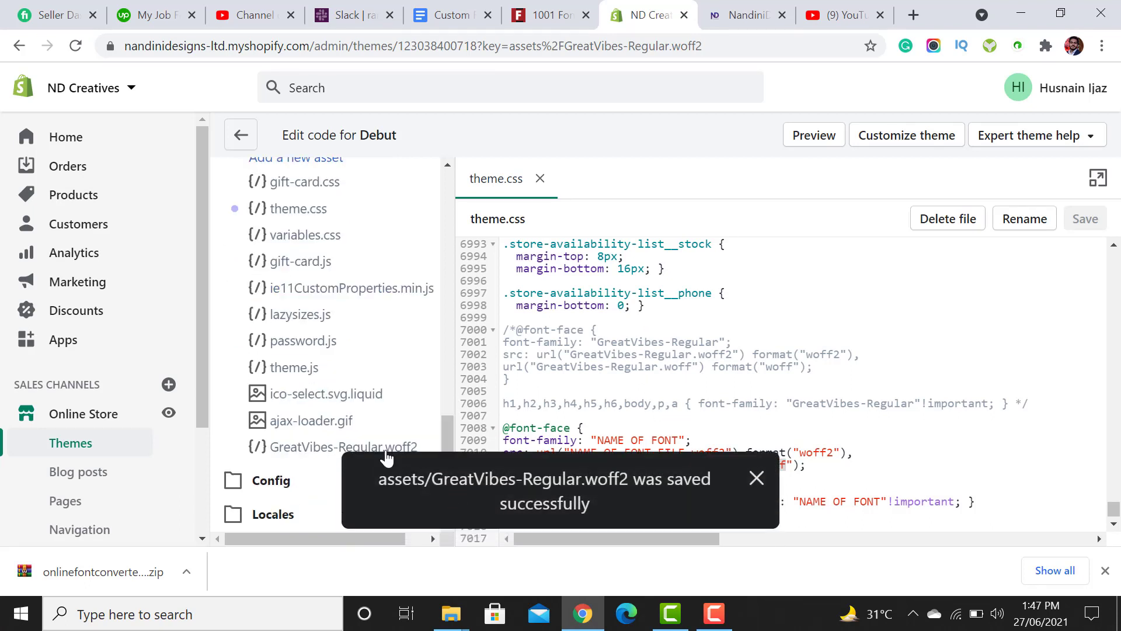
{"action": "left_click", "coordinate": [755, 480]}
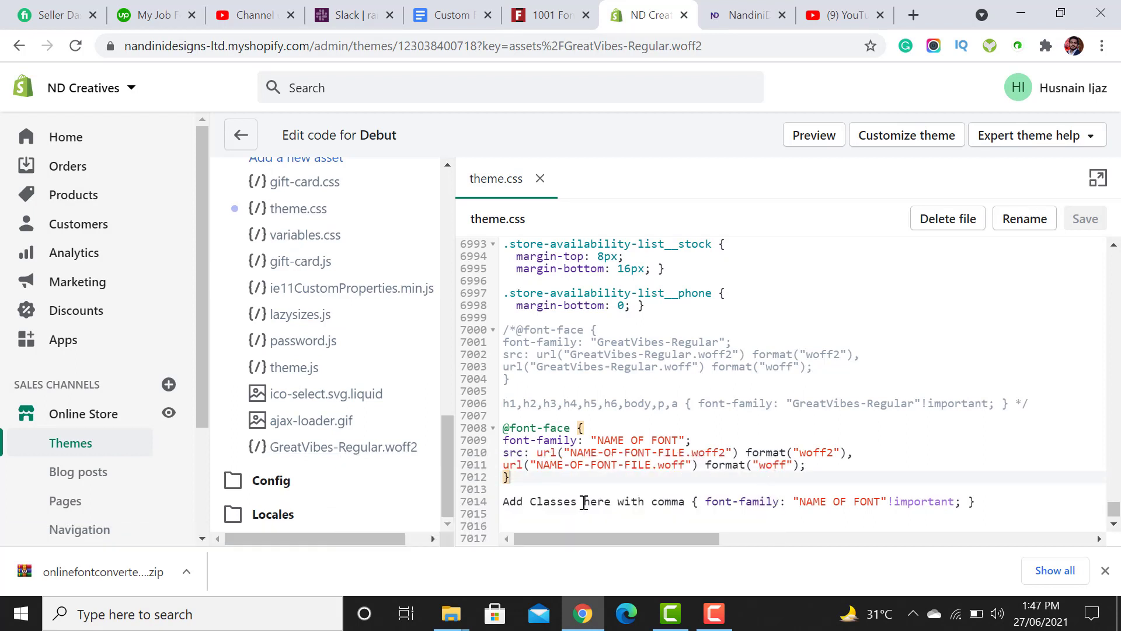
{"action": "left_click", "coordinate": [329, 450]}
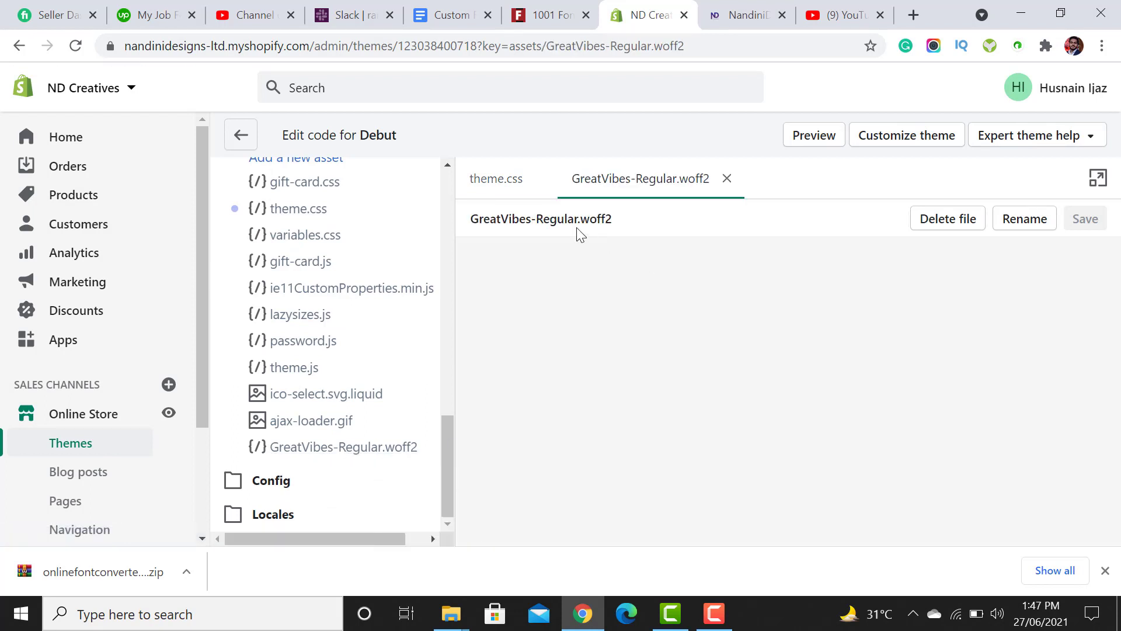
Copy 'GreatVibes-Regular.' from the asset's file heading
{"action": "left_click_drag", "start_coordinate": [613, 222], "coordinate": [466, 226]}
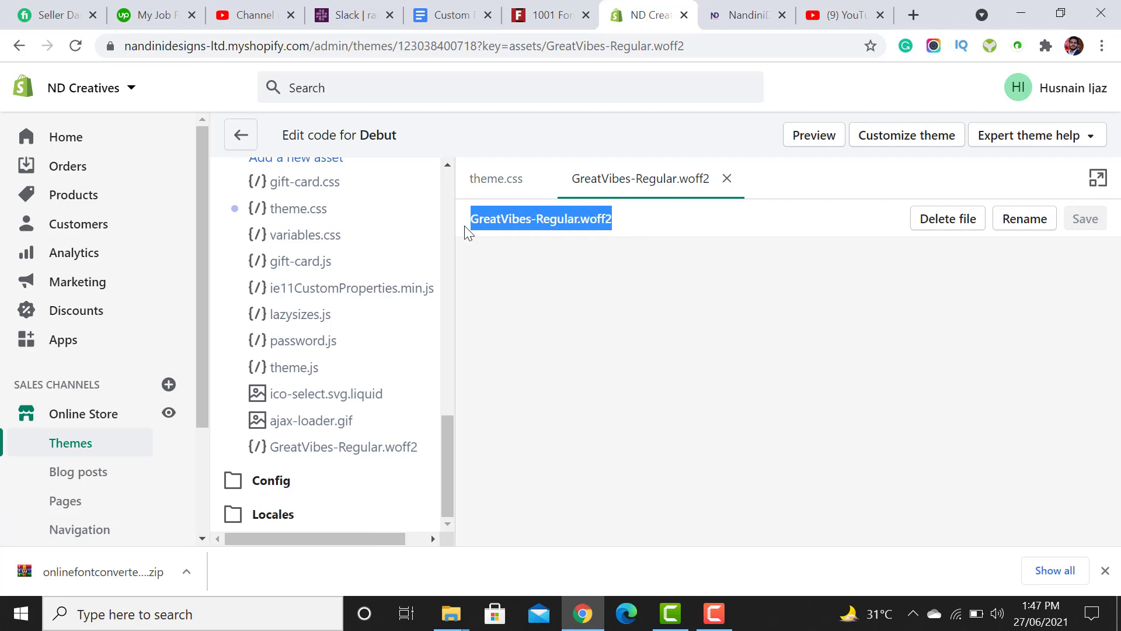
{"action": "right_click", "coordinate": [522, 220]}
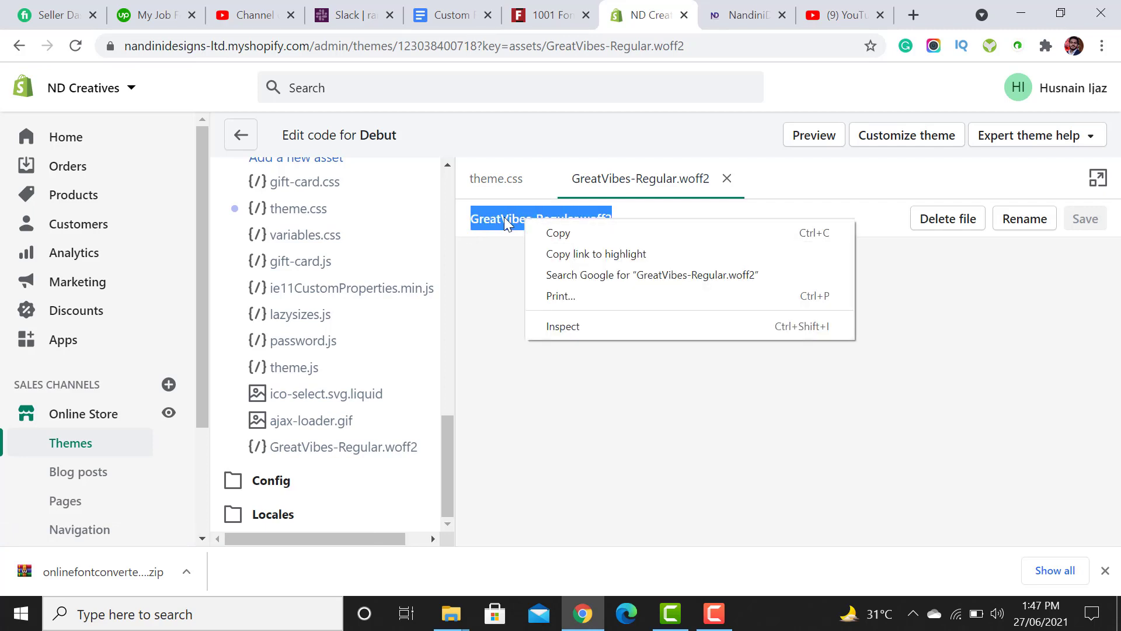
{"action": "left_click", "coordinate": [549, 232]}
{"action": "left_click_drag", "start_coordinate": [580, 219], "coordinate": [477, 222]}
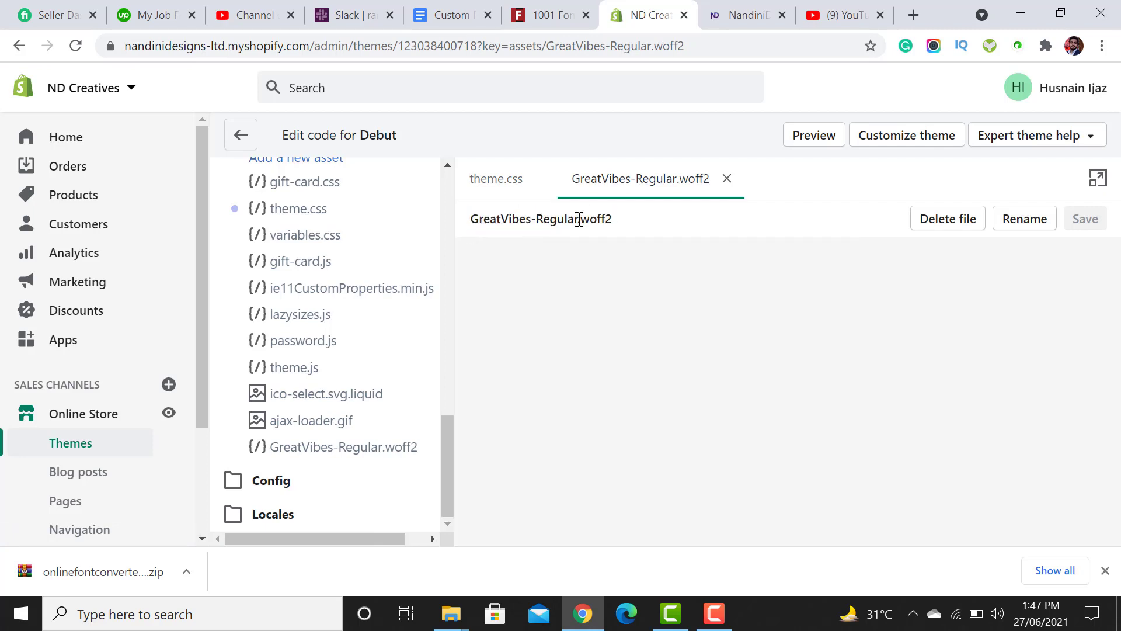
{"action": "right_click", "coordinate": [487, 221]}
{"action": "left_click", "coordinate": [529, 238]}
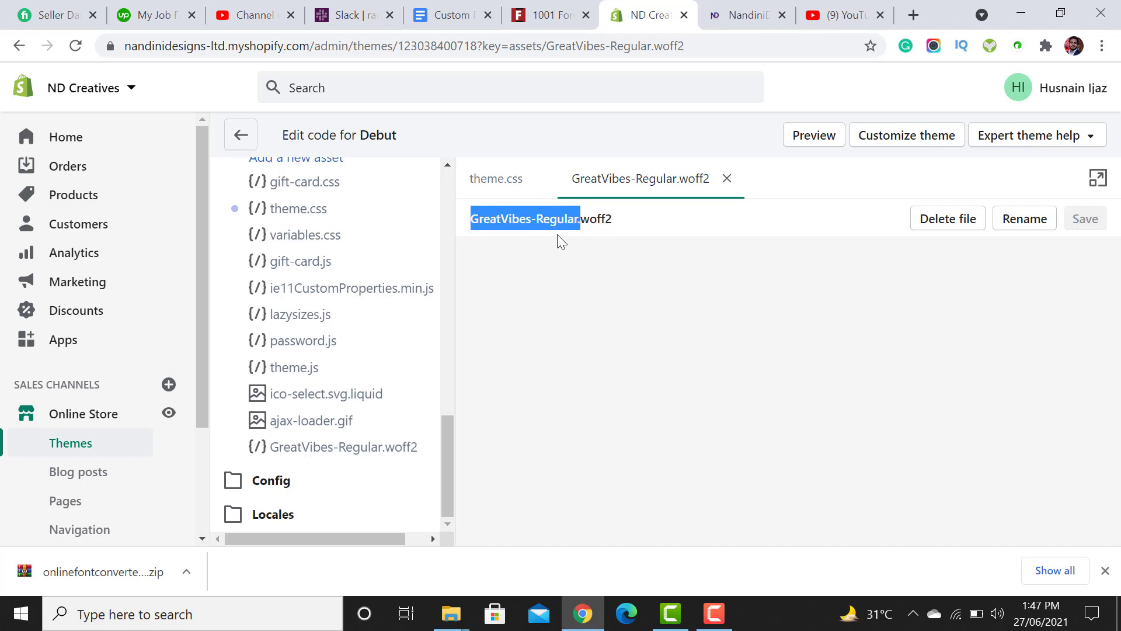
{"action": "left_click", "coordinate": [497, 179]}
{"action": "scroll", "coordinate": [1115, 513], "scroll_direction": "down", "scroll_amount": 3}
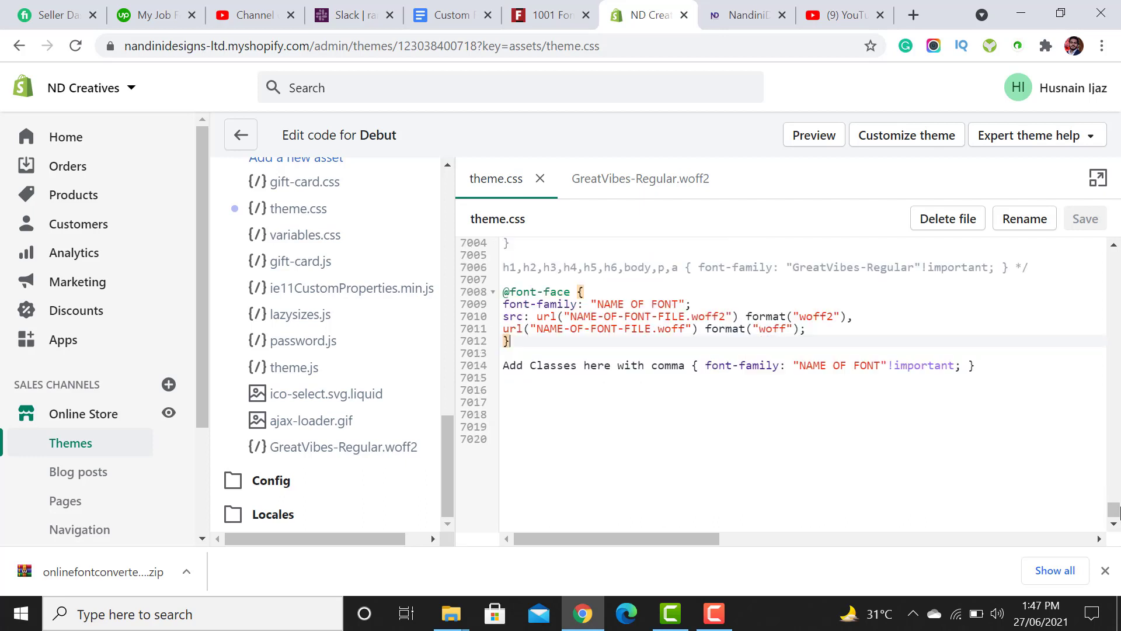
{"action": "left_click", "coordinate": [1104, 571]}
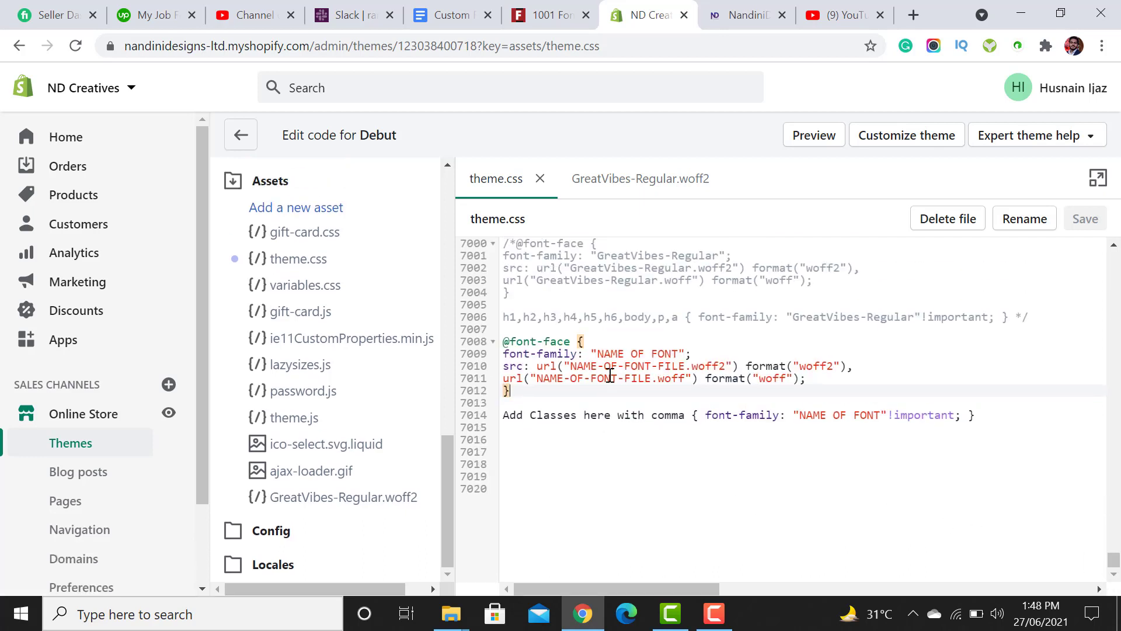
{"action": "left_click_drag", "start_coordinate": [597, 354], "coordinate": [678, 354]}
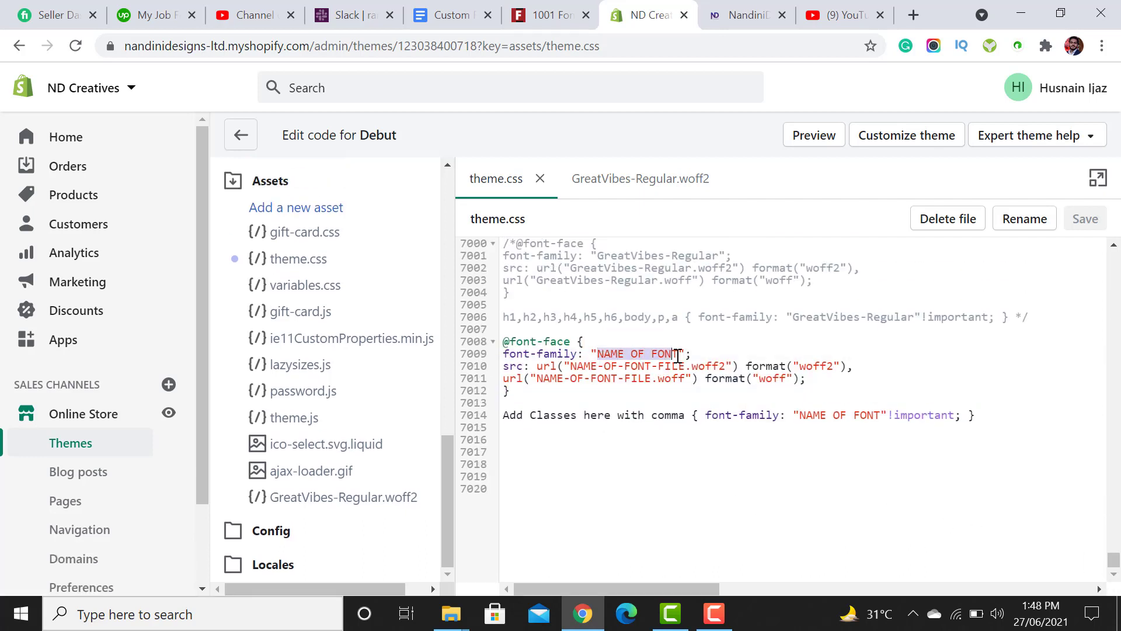
{"action": "key", "text": "ctrl+v"}
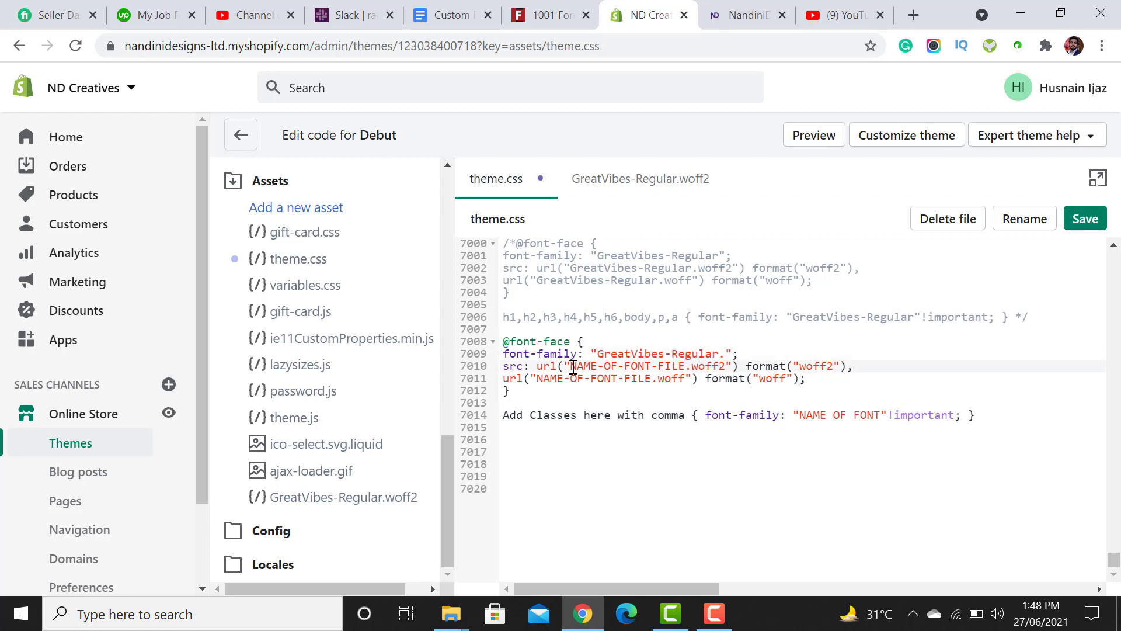
{"action": "left_click_drag", "start_coordinate": [571, 366], "coordinate": [685, 368]}
{"action": "key", "text": "ctrl+v"}
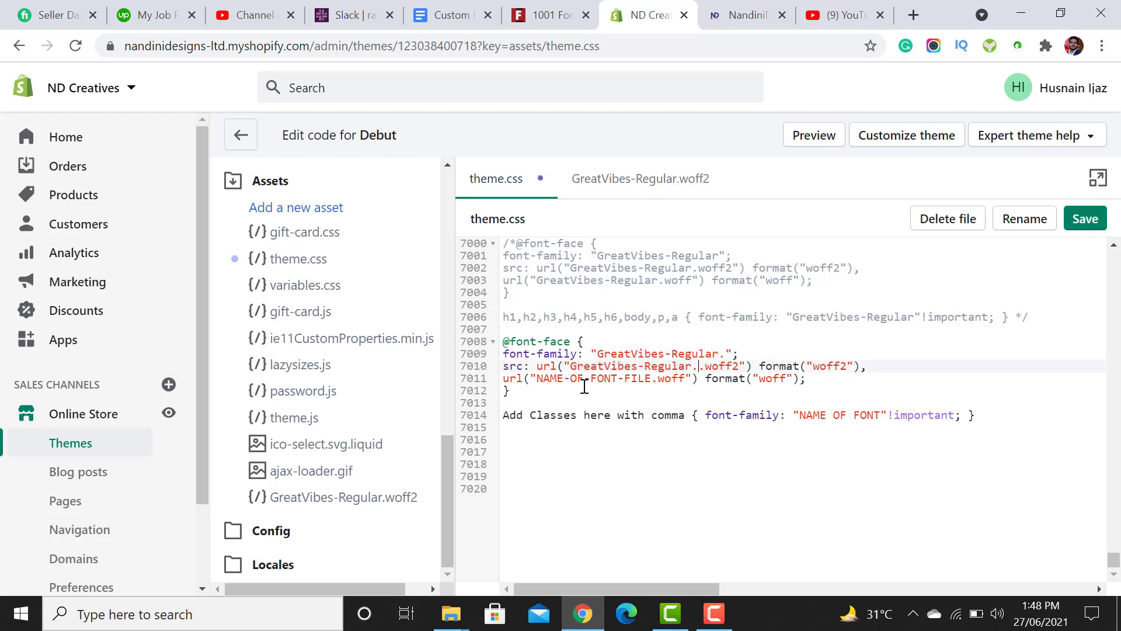
{"action": "left_click_drag", "start_coordinate": [538, 378], "coordinate": [651, 378]}
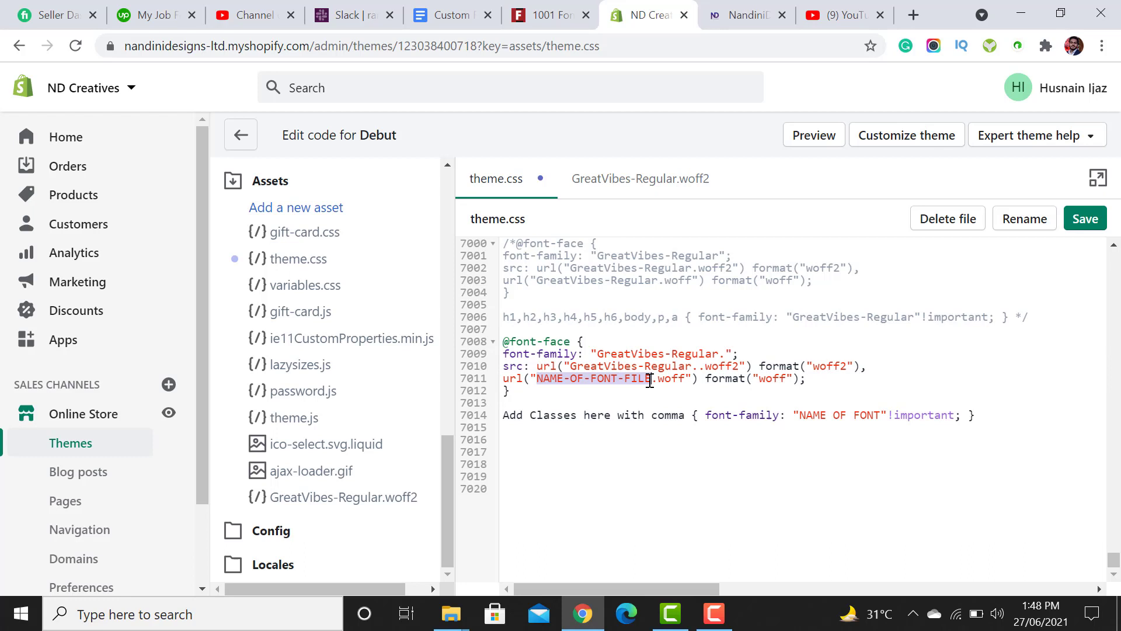
{"action": "key", "text": "ctrl+v"}
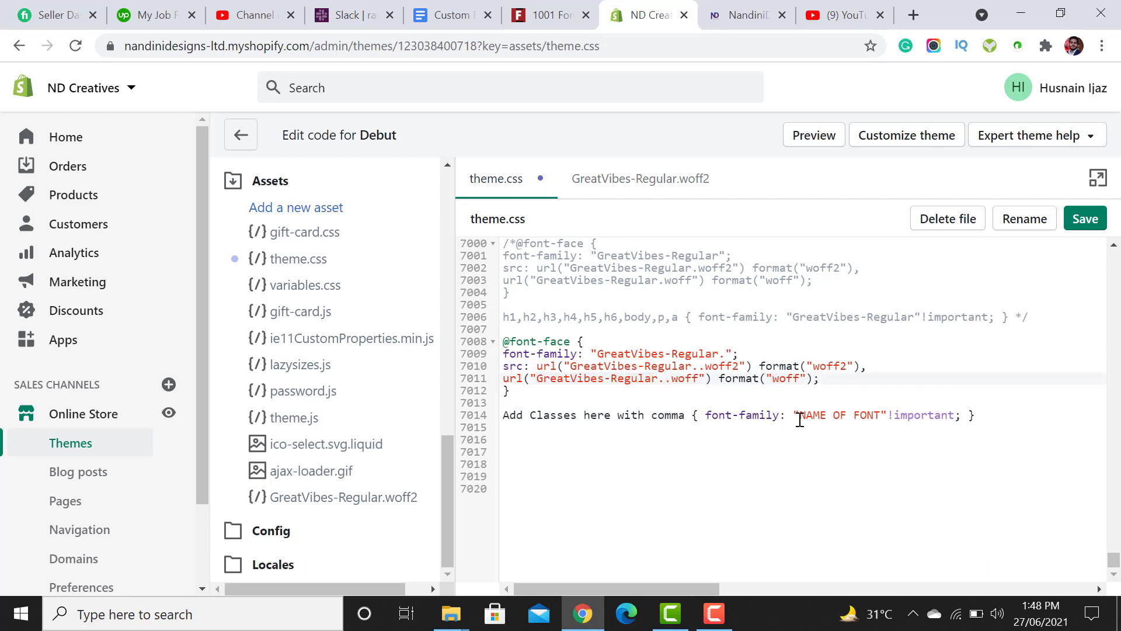
Set line 7014's font to GreatVibes-Regular and remove the doubled dots in the source file names
{"action": "left_click_drag", "start_coordinate": [800, 419], "coordinate": [880, 419]}
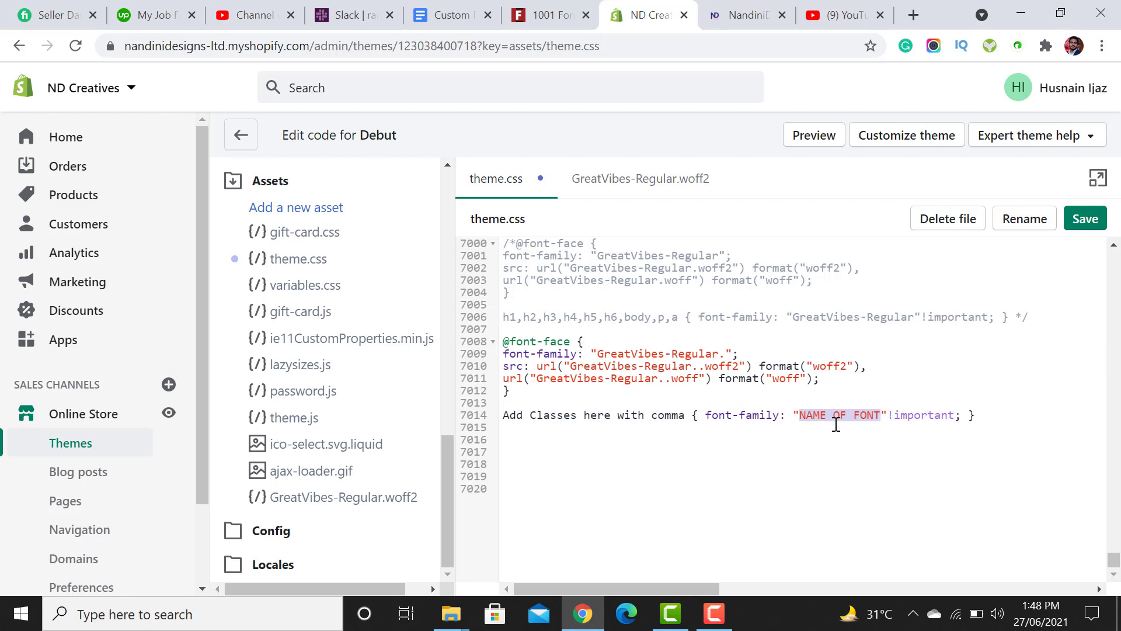
{"action": "key", "text": "ctrl+v"}
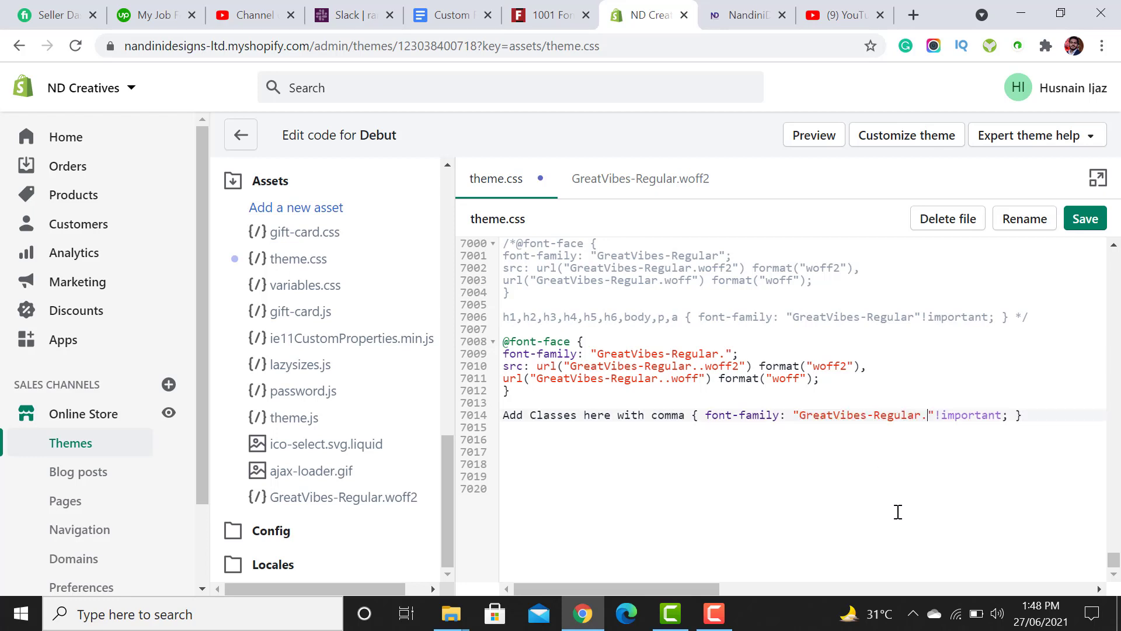
{"action": "key", "text": "BackSpace"}
{"action": "left_click", "coordinate": [663, 379]}
{"action": "key", "text": "BackSpace"}
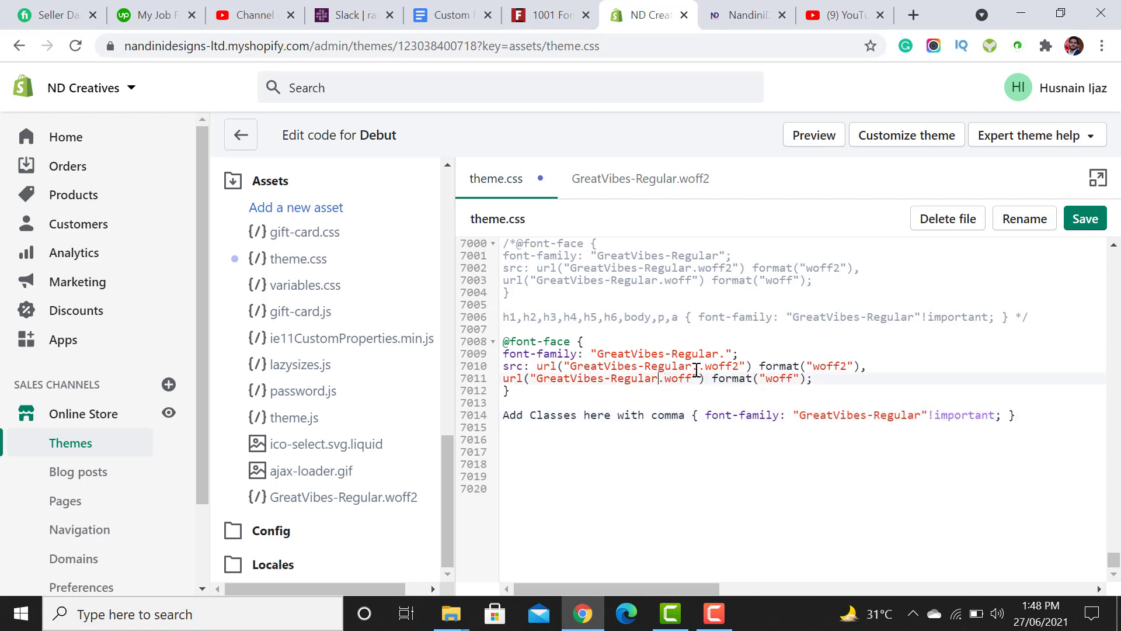
{"action": "left_click", "coordinate": [698, 366]}
{"action": "key", "text": "BackSpace"}
Save theme.css and select the 'Add Classes here with comma' placeholder on line 7014
{"action": "left_click", "coordinate": [728, 354]}
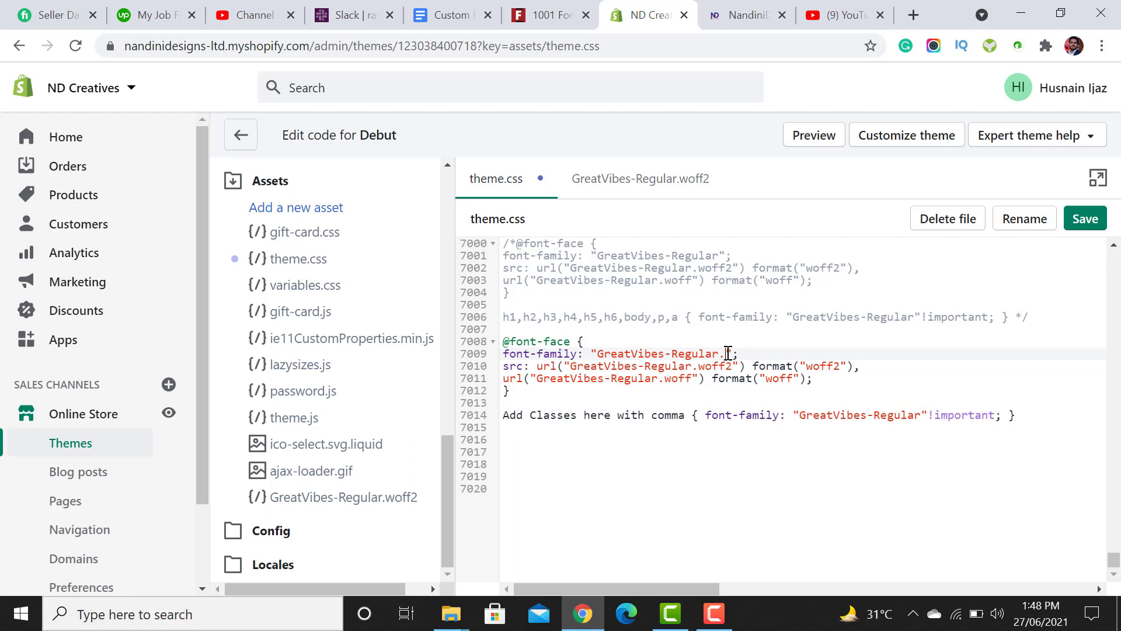
{"action": "left_click", "coordinate": [698, 367]}
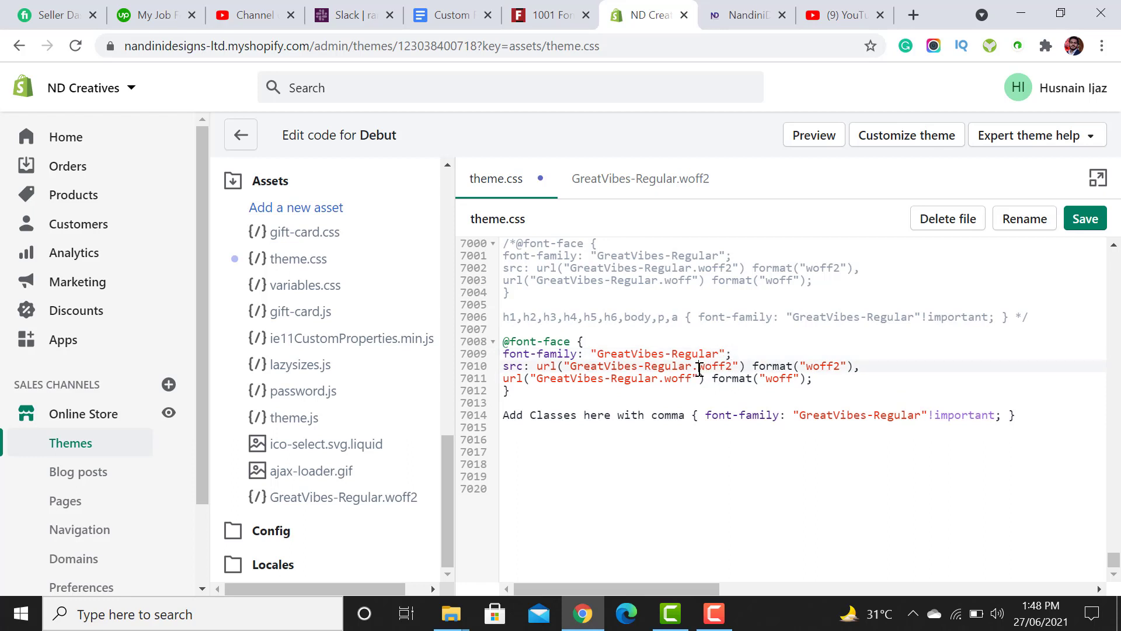
{"action": "left_click", "coordinate": [667, 378]}
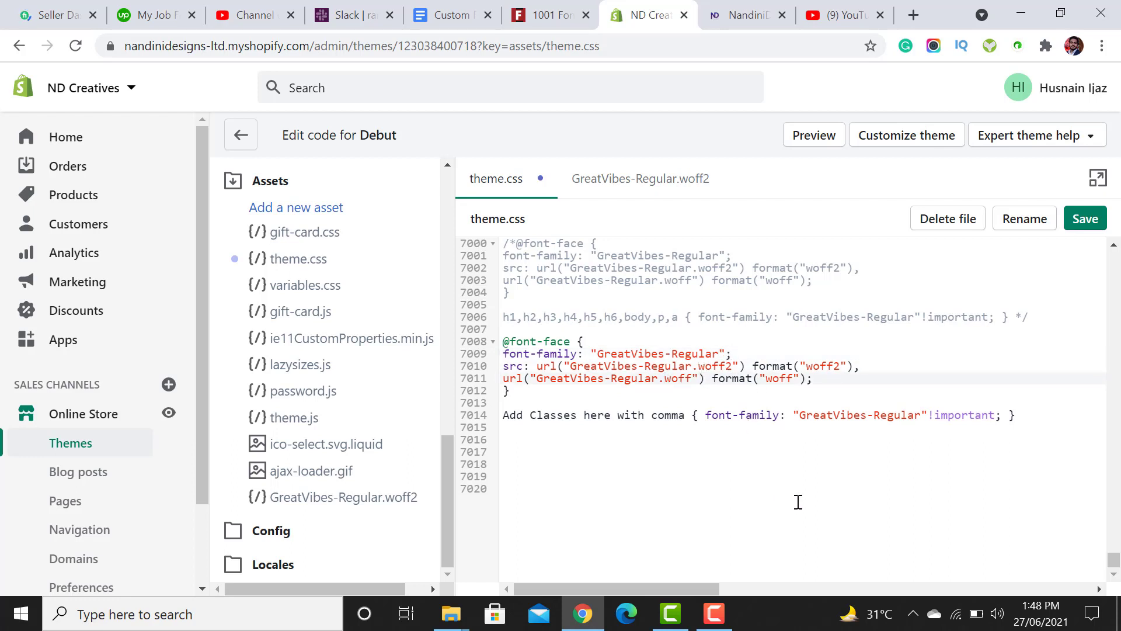
{"action": "left_click", "coordinate": [1082, 232]}
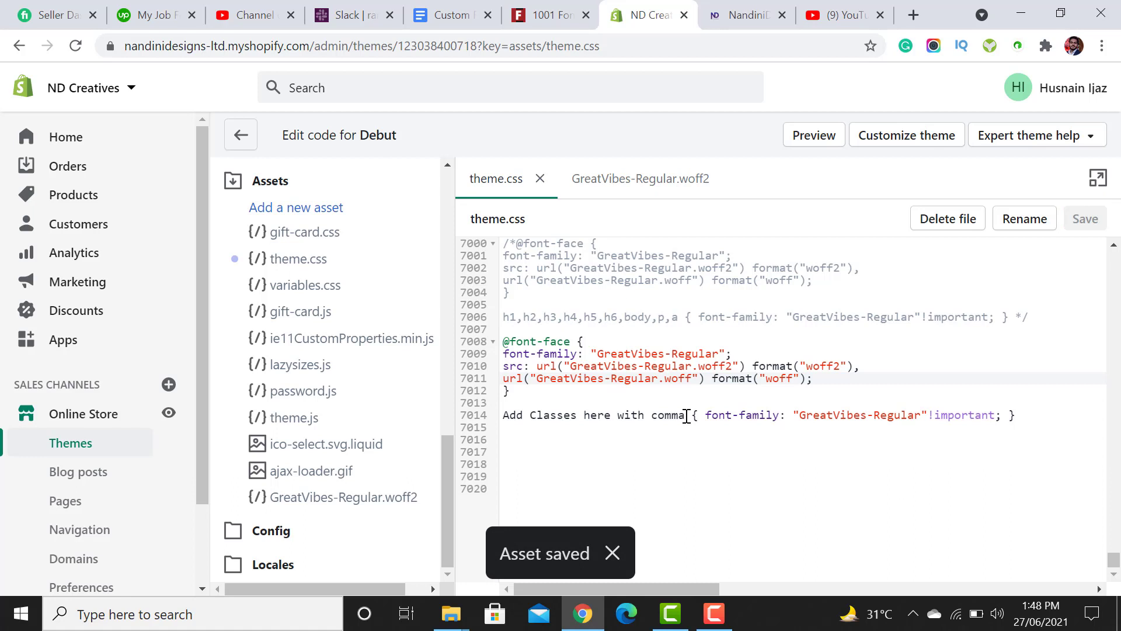
{"action": "left_click_drag", "start_coordinate": [685, 416], "coordinate": [506, 416]}
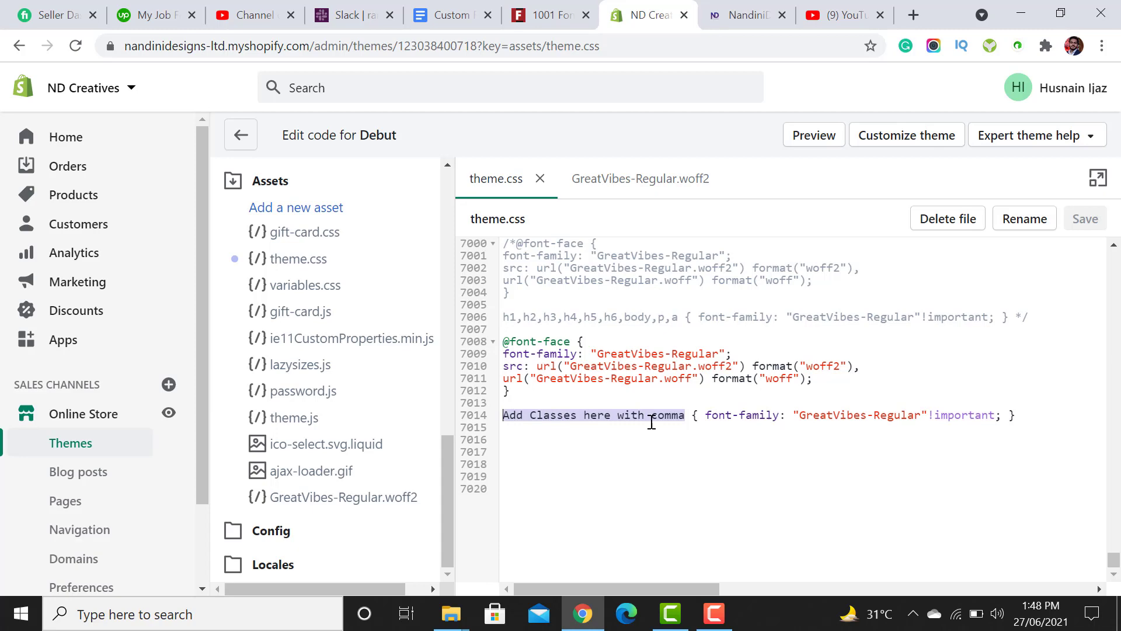
On the live storefront, check the Commission Process heading and paragraph font
{"action": "left_click", "coordinate": [750, 8]}
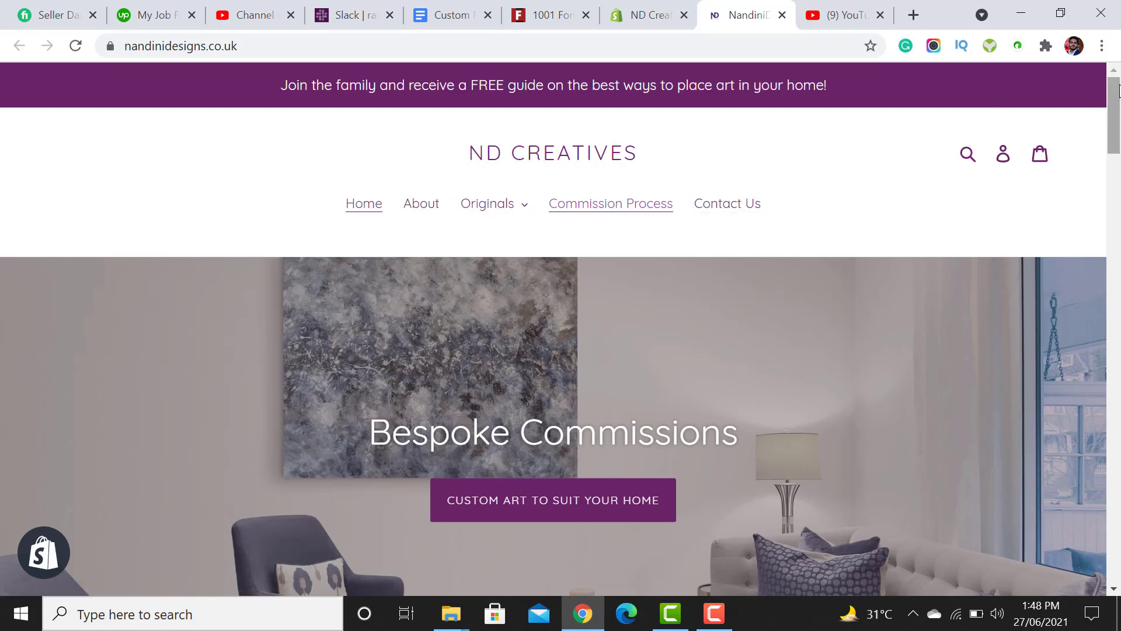
{"action": "scroll", "coordinate": [728, 315], "scroll_direction": "down", "scroll_amount": 4}
{"action": "scroll", "coordinate": [729, 316], "scroll_direction": "down", "scroll_amount": 5}
{"action": "scroll", "coordinate": [728, 316], "scroll_direction": "down", "scroll_amount": 4}
{"action": "scroll", "coordinate": [728, 316], "scroll_direction": "down", "scroll_amount": 1}
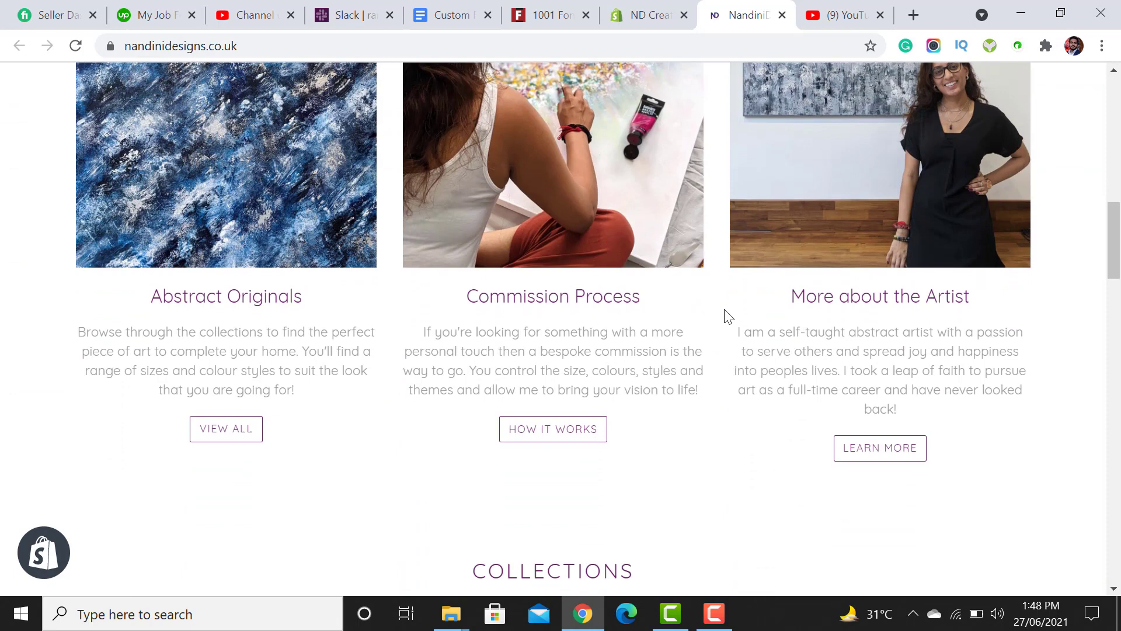
{"action": "triple_click", "coordinate": [548, 299]}
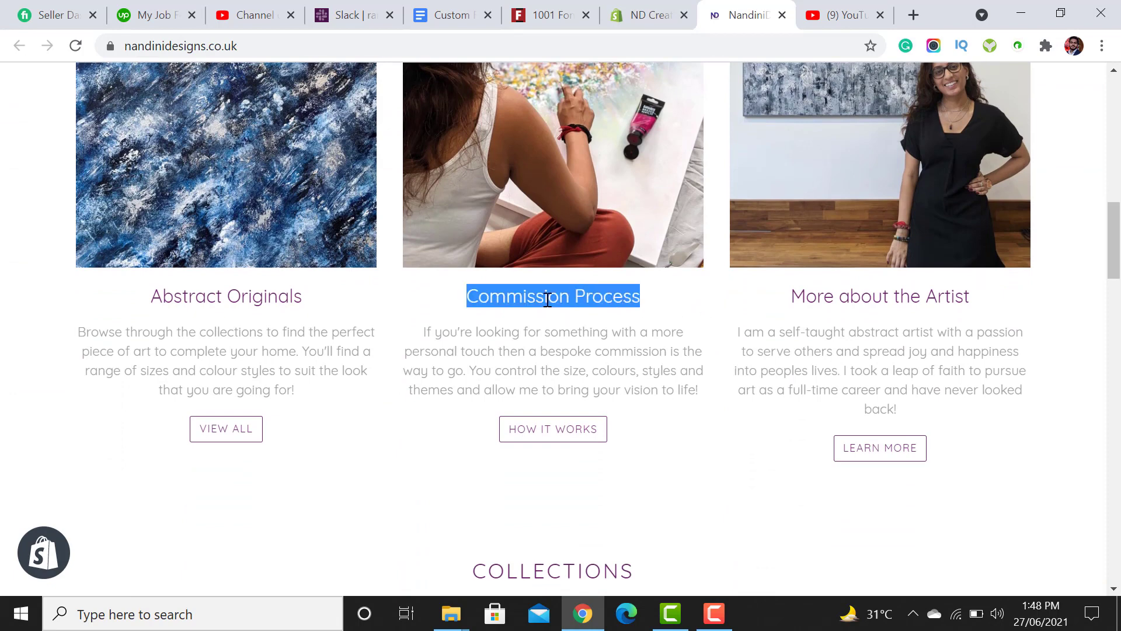
{"action": "triple_click", "coordinate": [578, 352]}
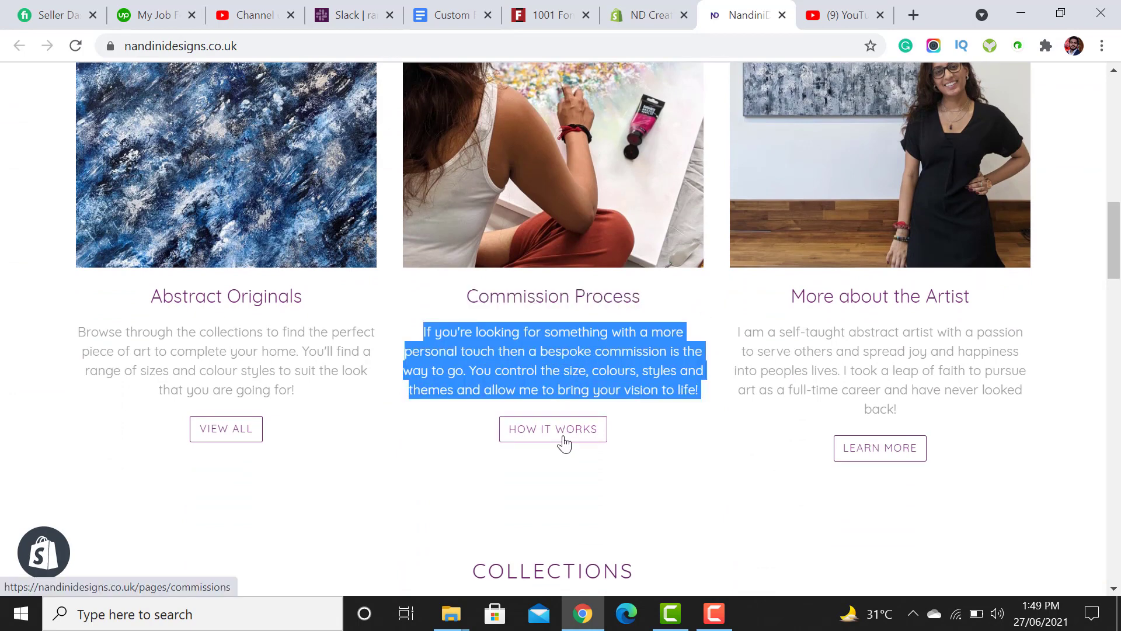
Check the artist description and other card texts, confirming they remain sans-serif
{"action": "triple_click", "coordinate": [854, 372]}
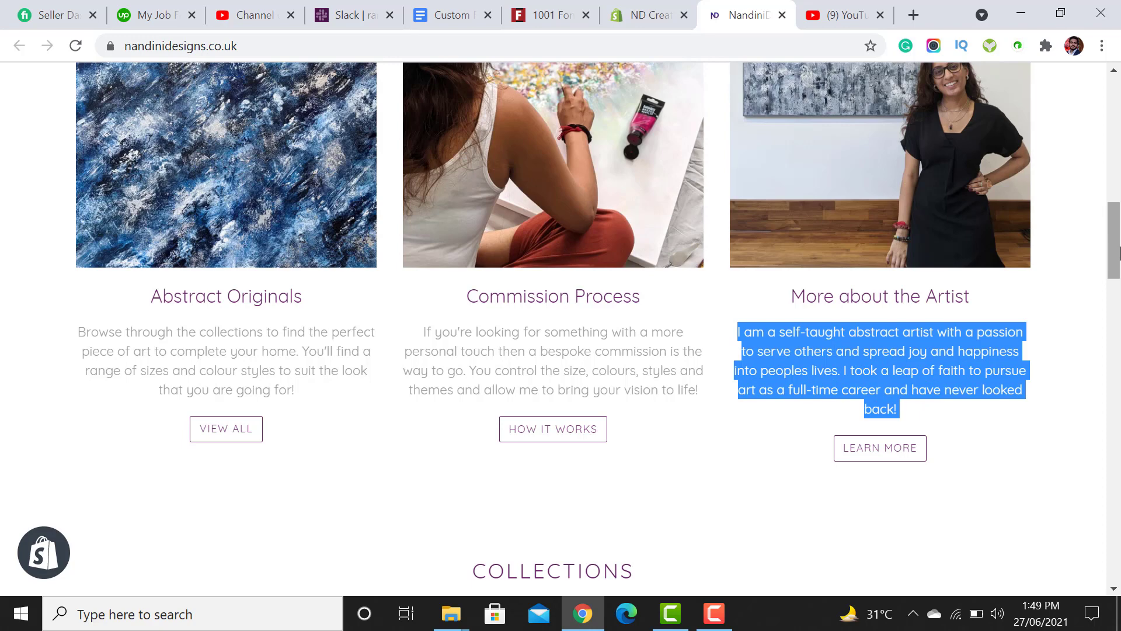
{"action": "left_click_drag", "start_coordinate": [423, 332], "coordinate": [672, 375]}
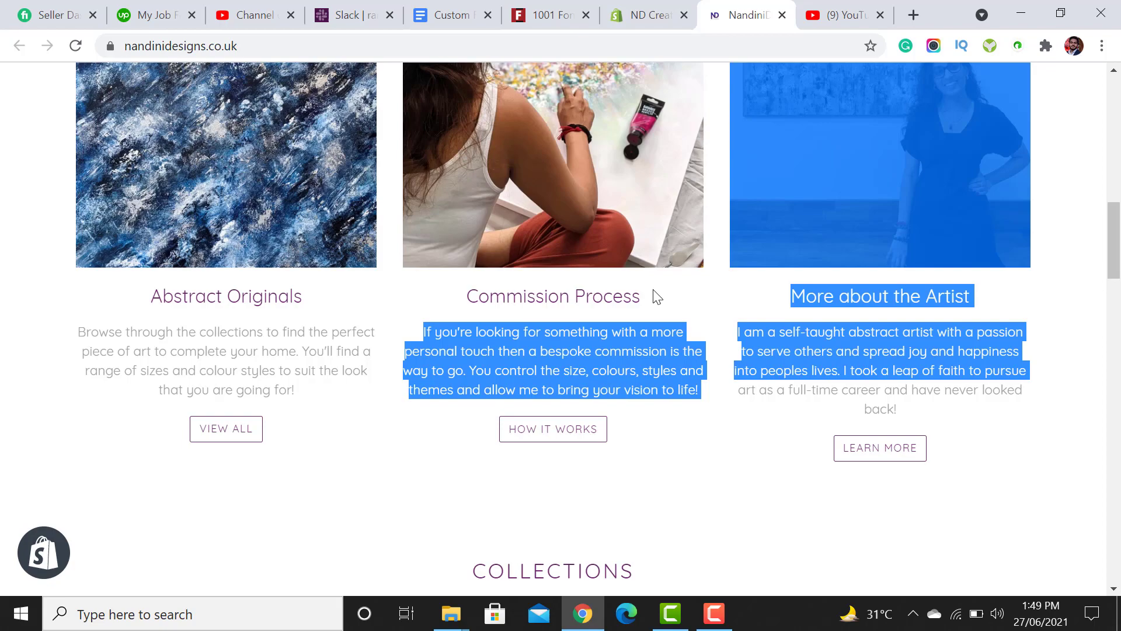
{"action": "left_click_drag", "start_coordinate": [676, 305], "coordinate": [470, 296]}
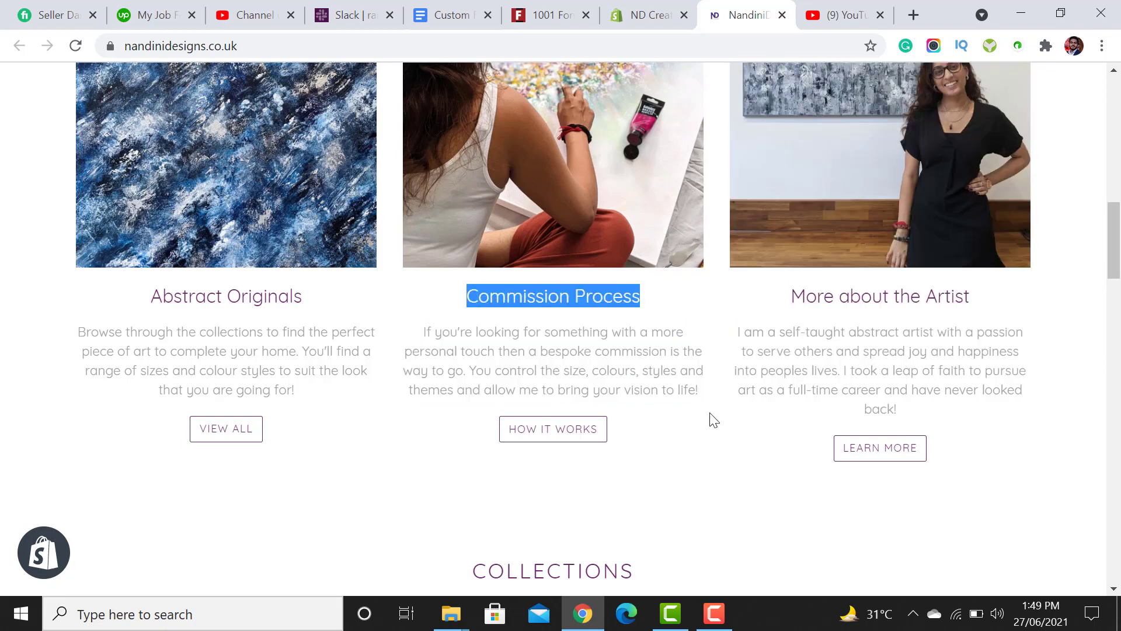
{"action": "scroll", "coordinate": [711, 418], "scroll_direction": "up", "scroll_amount": 5}
{"action": "scroll", "coordinate": [718, 425], "scroll_direction": "up", "scroll_amount": 4}
{"action": "scroll", "coordinate": [719, 409], "scroll_direction": "up", "scroll_amount": 4}
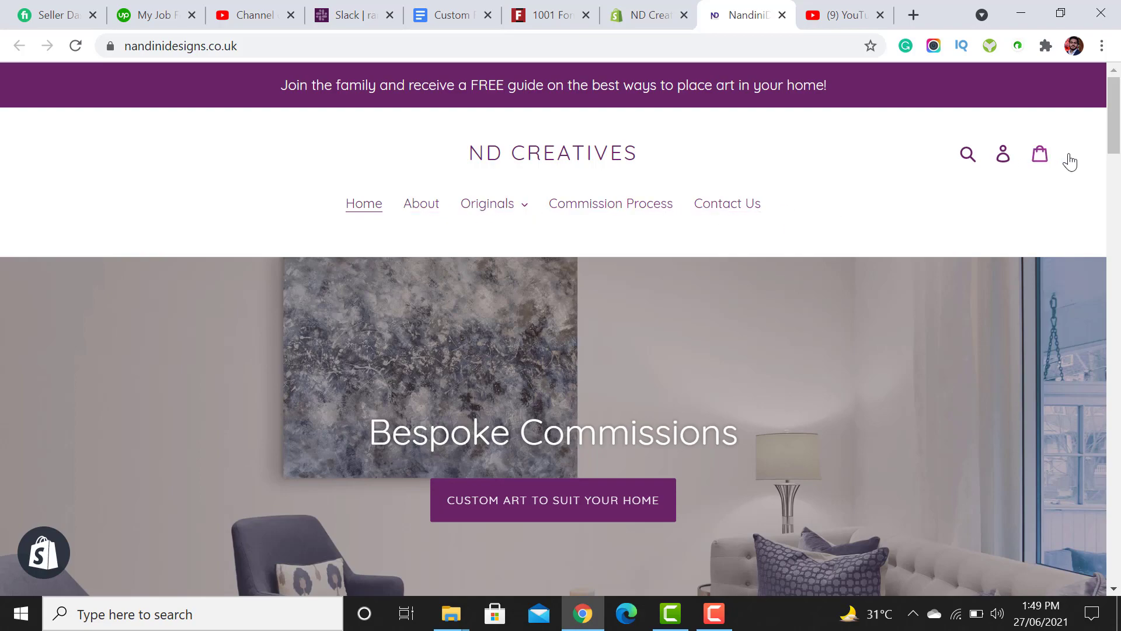
{"action": "scroll", "coordinate": [1069, 162], "scroll_direction": "down", "scroll_amount": 5}
{"action": "scroll", "coordinate": [1070, 161], "scroll_direction": "down", "scroll_amount": 10}
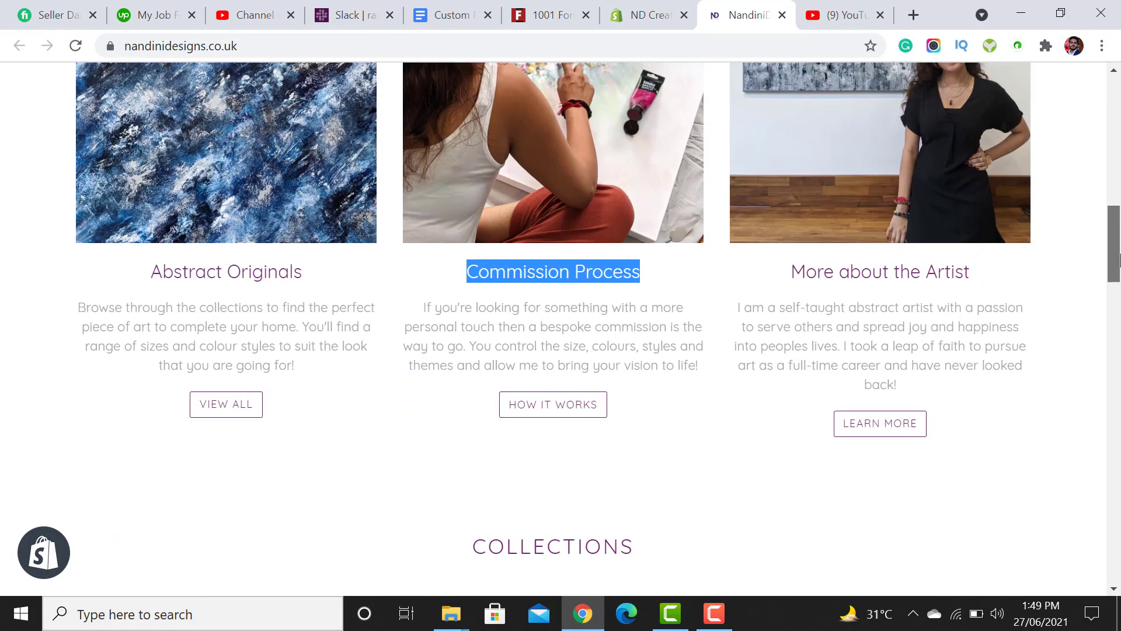
Replace line 7014's placeholder with the h1–h6, body, p, a selectors from line 7006 and save
{"action": "left_click", "coordinate": [648, 15]}
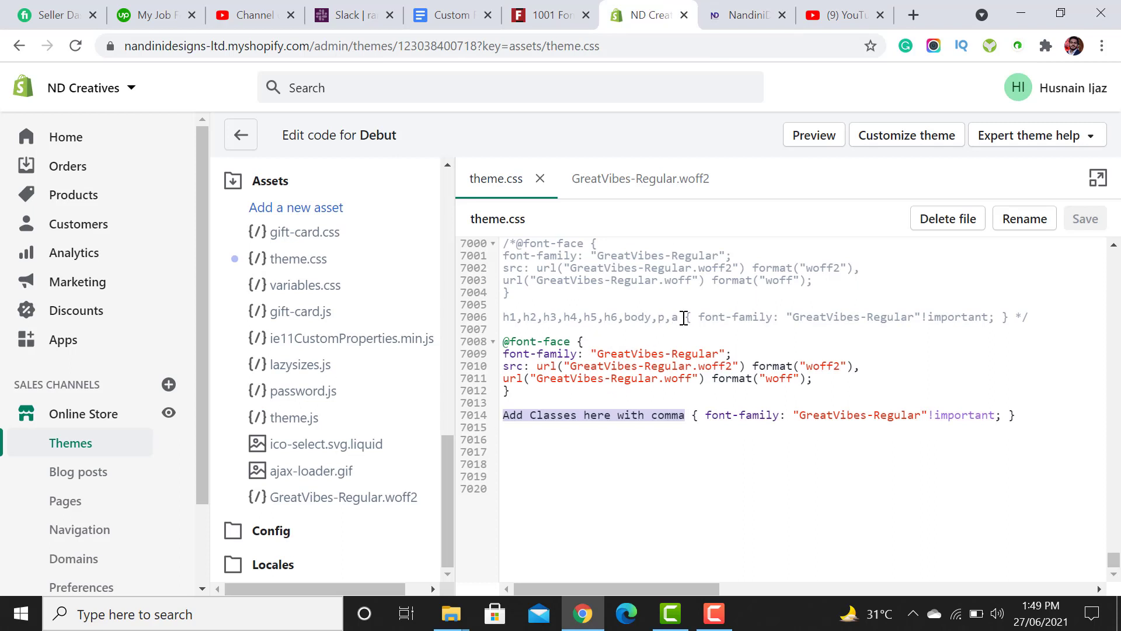
{"action": "left_click_drag", "start_coordinate": [684, 317], "coordinate": [503, 317]}
{"action": "right_click", "coordinate": [526, 315]}
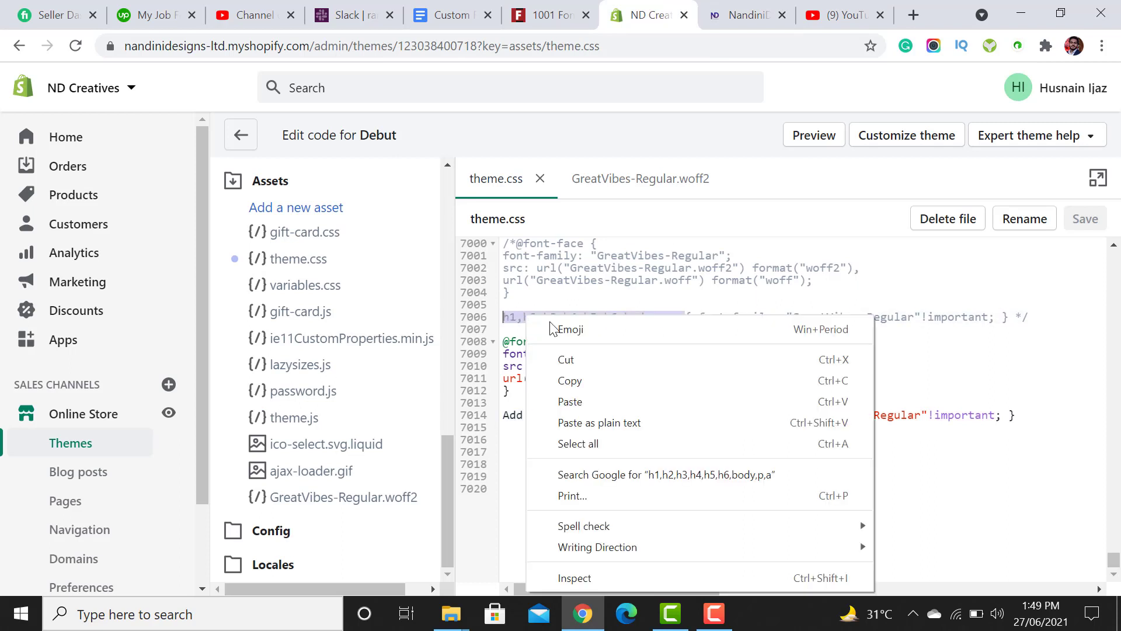
{"action": "left_click", "coordinate": [586, 380]}
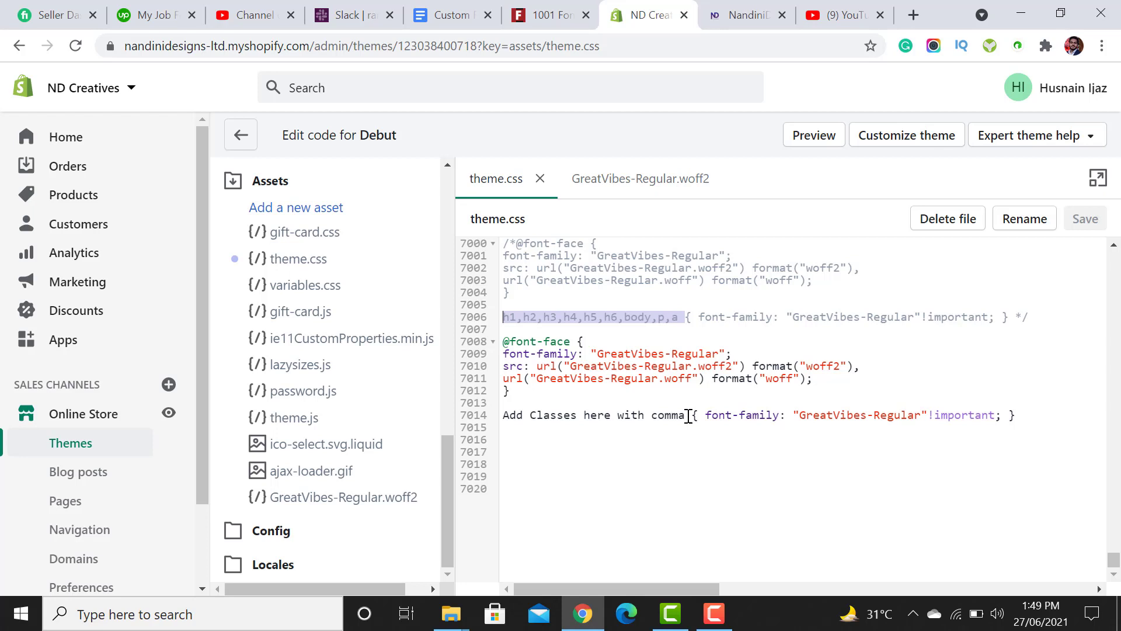
{"action": "left_click_drag", "start_coordinate": [686, 416], "coordinate": [496, 420]}
{"action": "key", "text": "ctrl+v"}
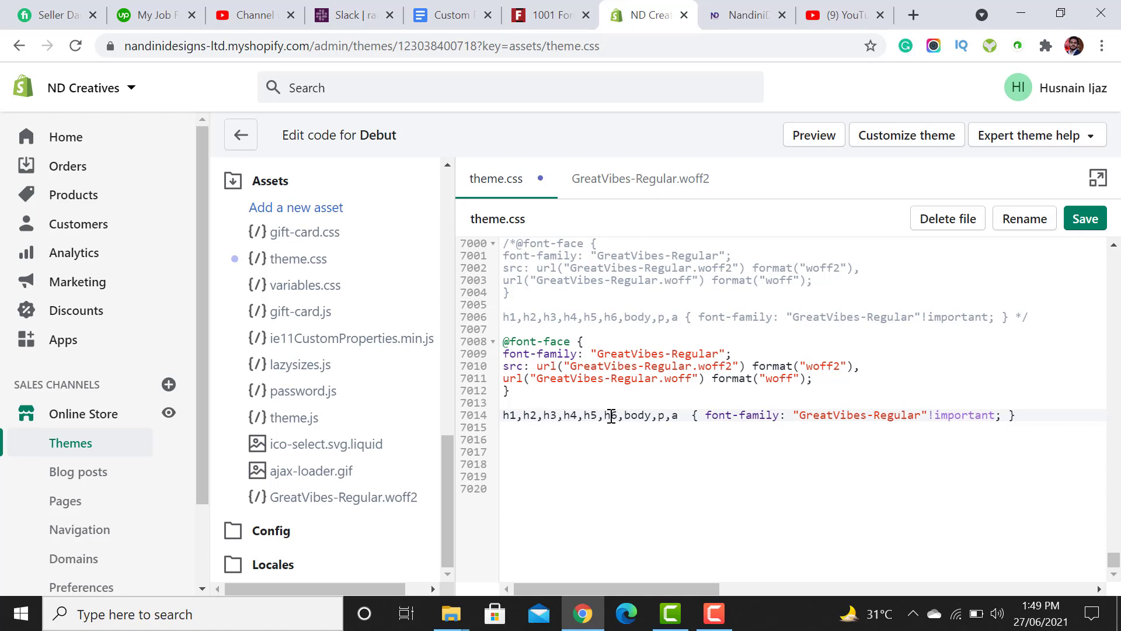
{"action": "left_click_drag", "start_coordinate": [626, 416], "coordinate": [678, 416]}
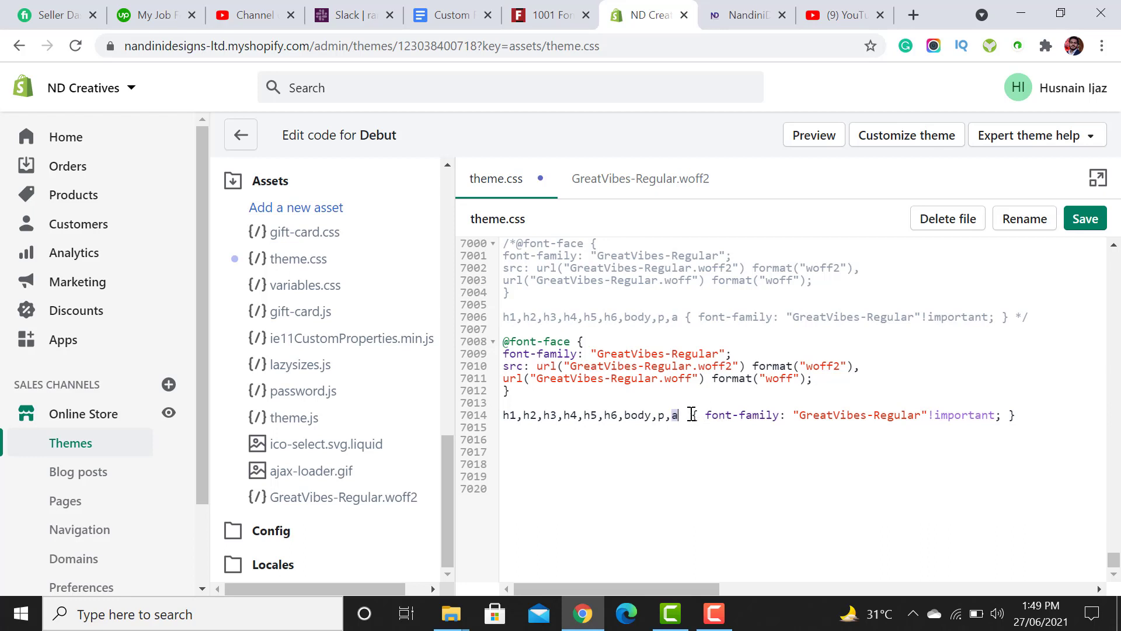
{"action": "left_click", "coordinate": [1088, 220]}
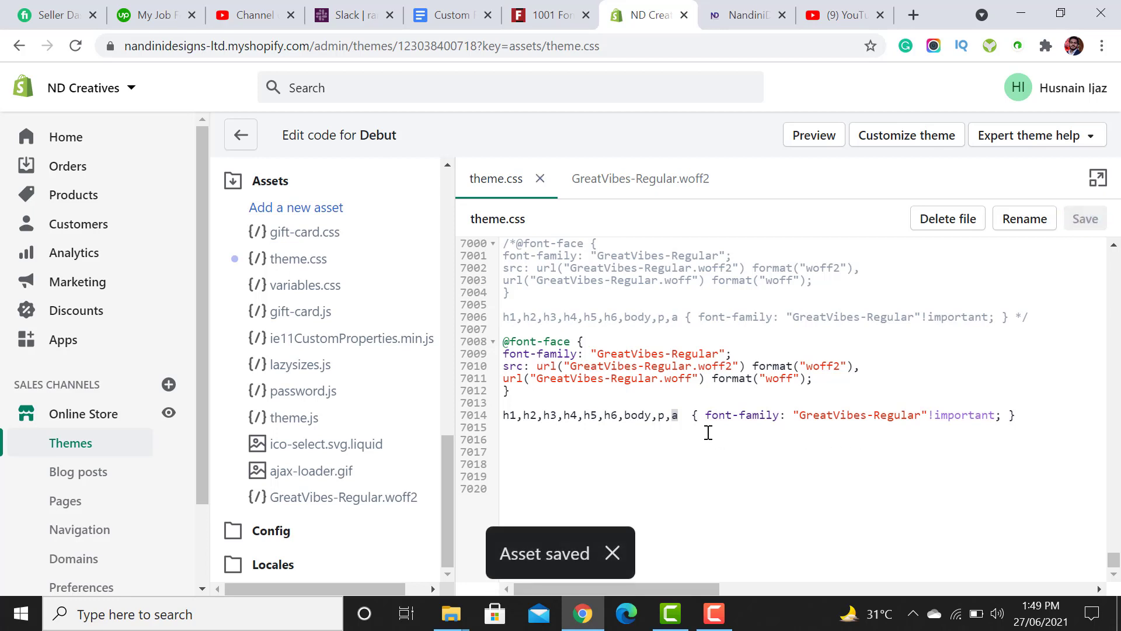
Add a trailing comma after the line 7014 selectors, then undo it
{"action": "left_click_drag", "start_coordinate": [681, 416], "coordinate": [503, 416]}
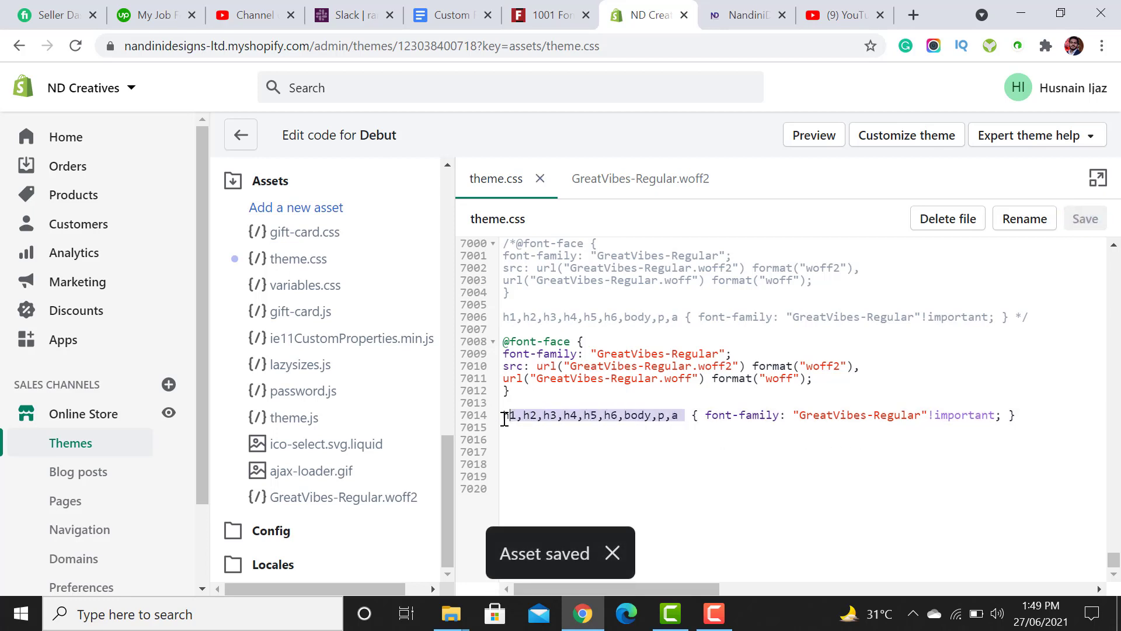
{"action": "left_click", "coordinate": [684, 414]}
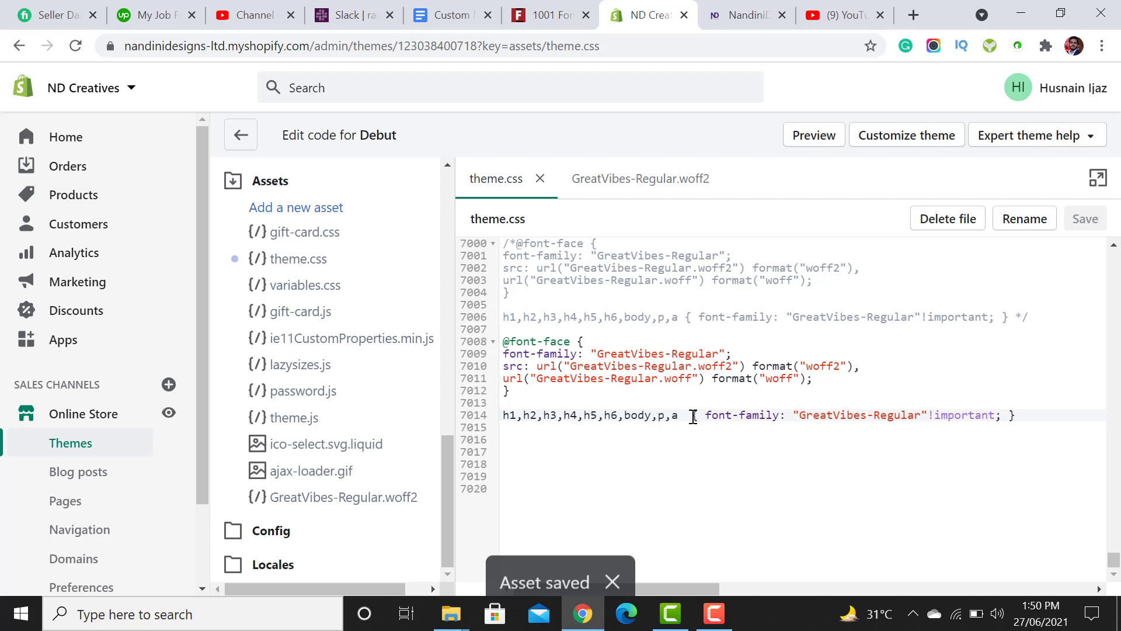
{"action": "type", "text": ","}
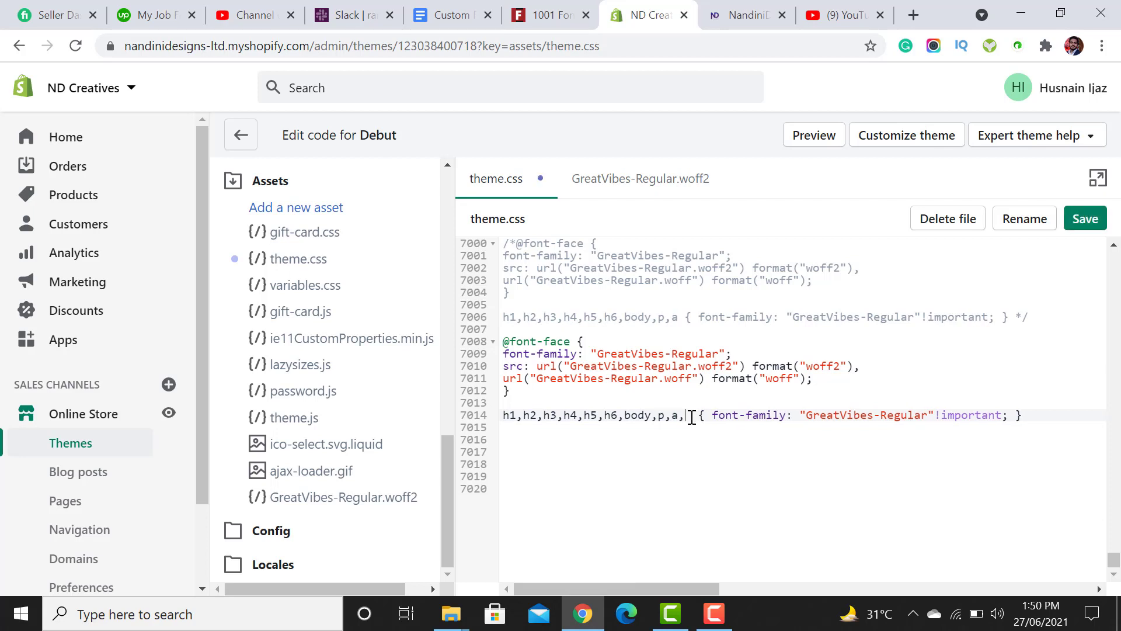
{"action": "key", "text": "ctrl+z"}
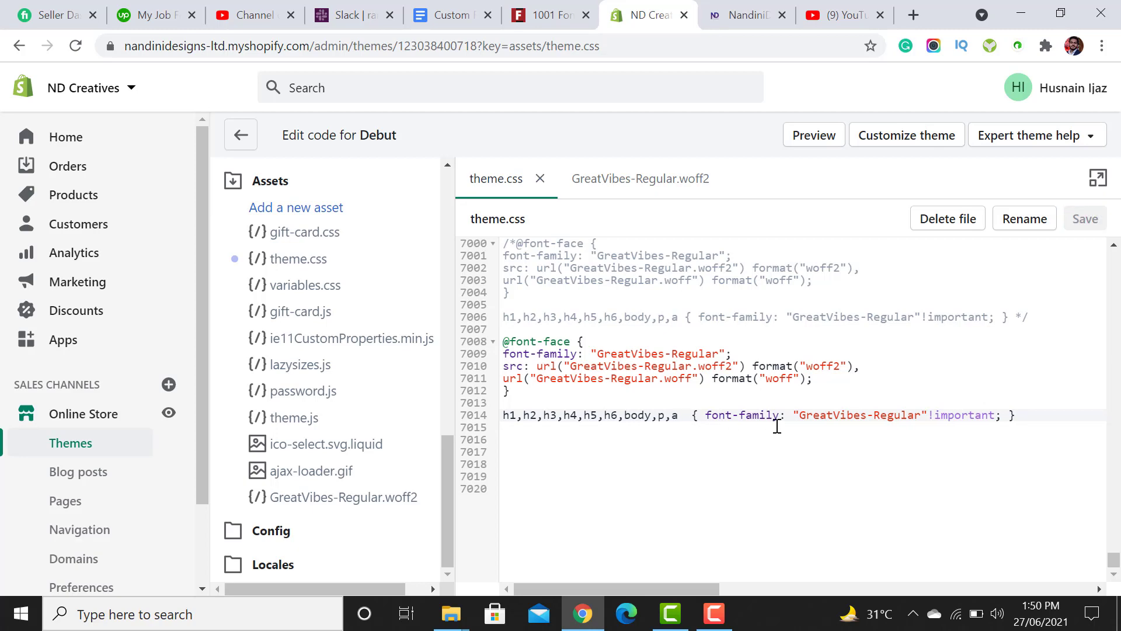
Reload the storefront and check the cards now render in the Great Vibes script
{"action": "left_click", "coordinate": [751, 8]}
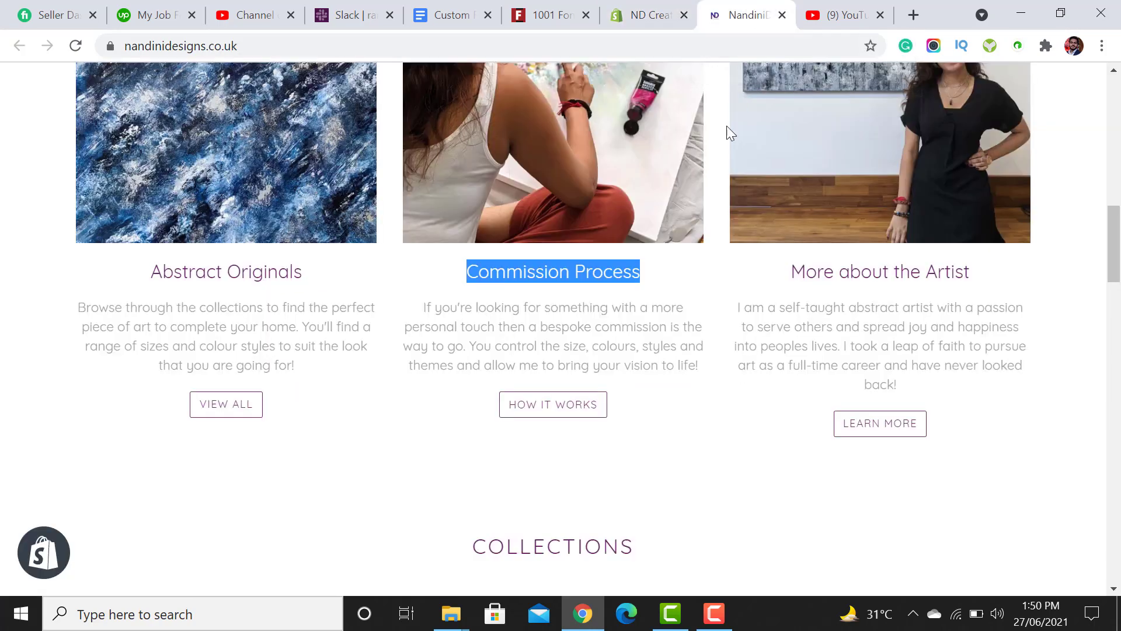
{"action": "left_click", "coordinate": [77, 46]}
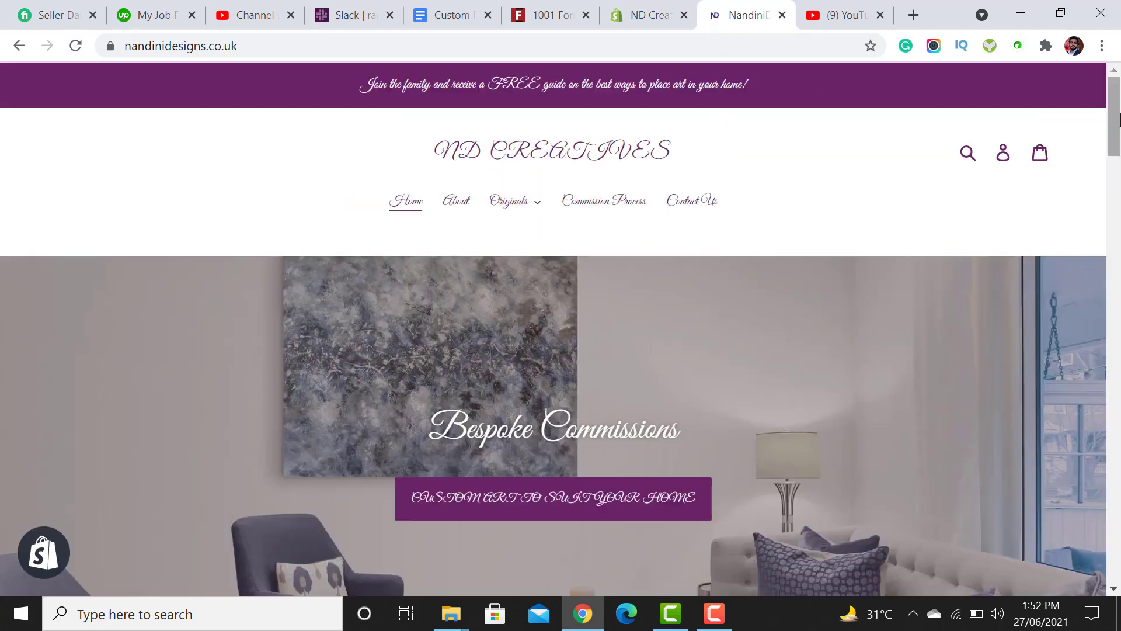
{"action": "left_click_drag", "start_coordinate": [1120, 120], "coordinate": [1119, 252]}
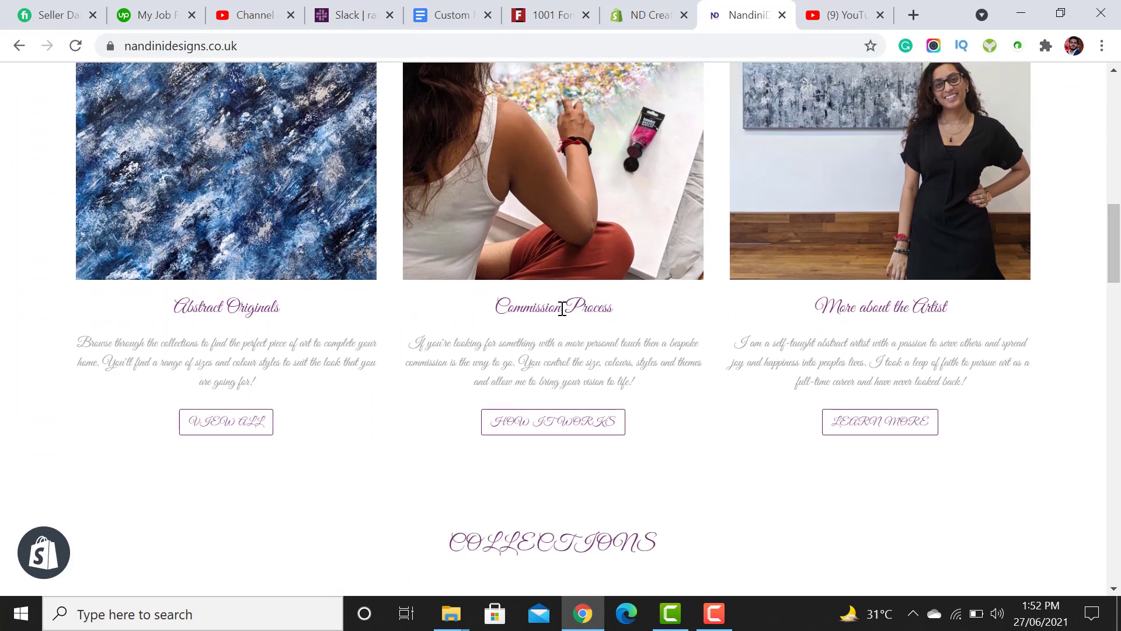
{"action": "left_click_drag", "start_coordinate": [487, 343], "coordinate": [613, 383]}
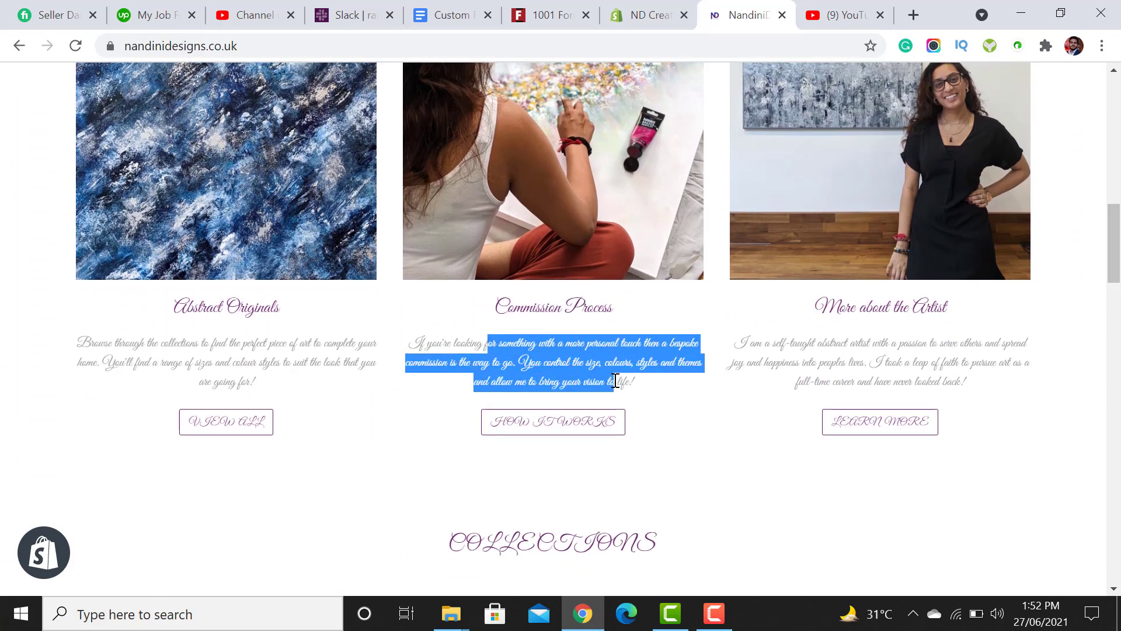
{"action": "left_click_drag", "start_coordinate": [1119, 239], "coordinate": [1119, 111]}
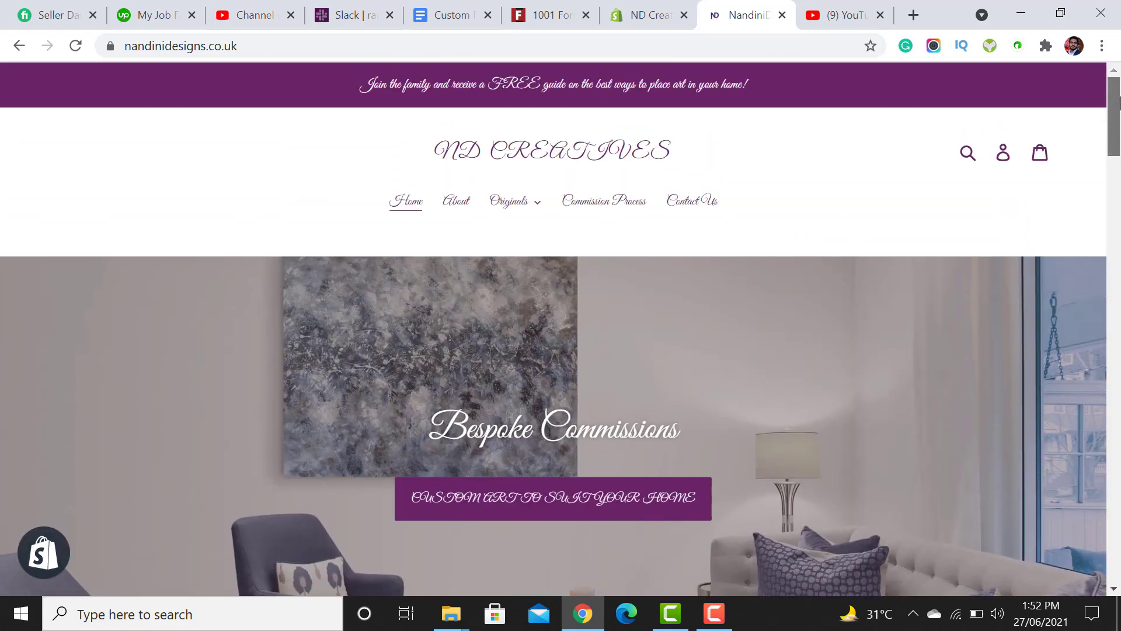